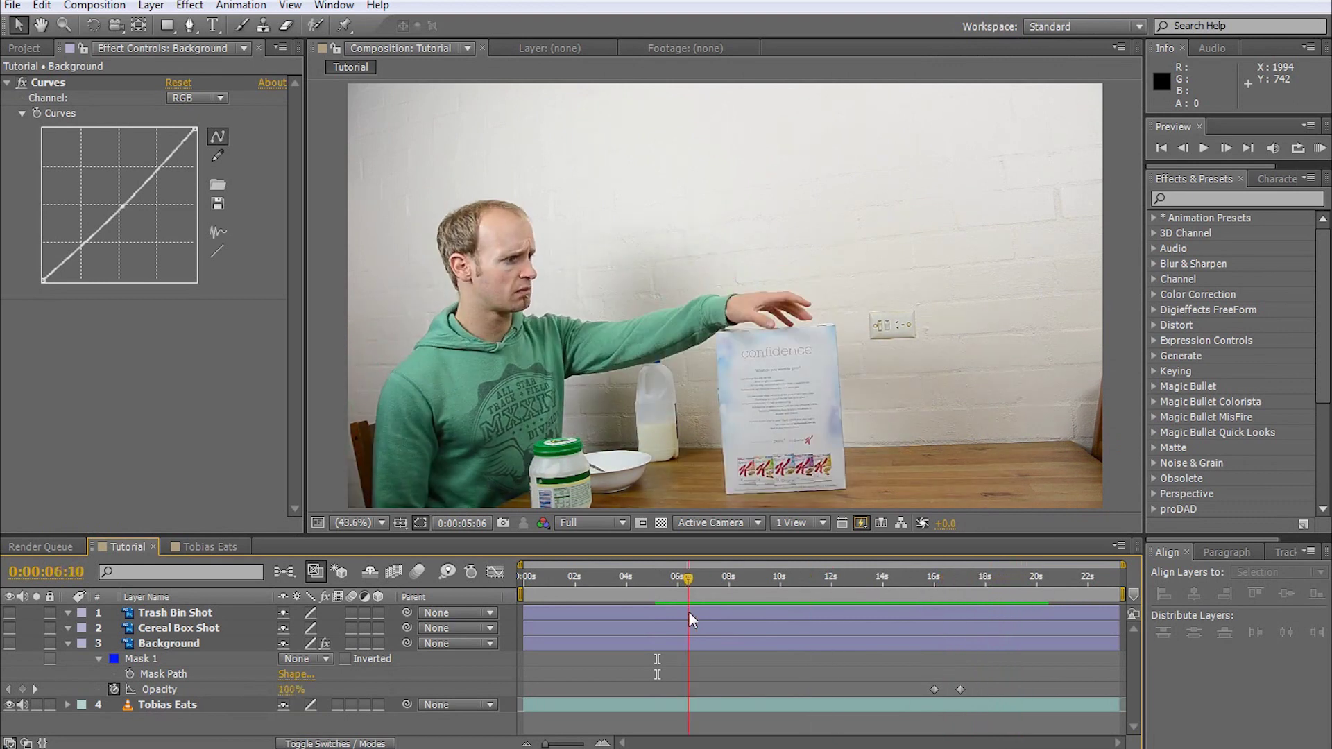
Show the Background plate, set its Mask 1 mode to Add, and scrub later in the shot to check
click(9, 645)
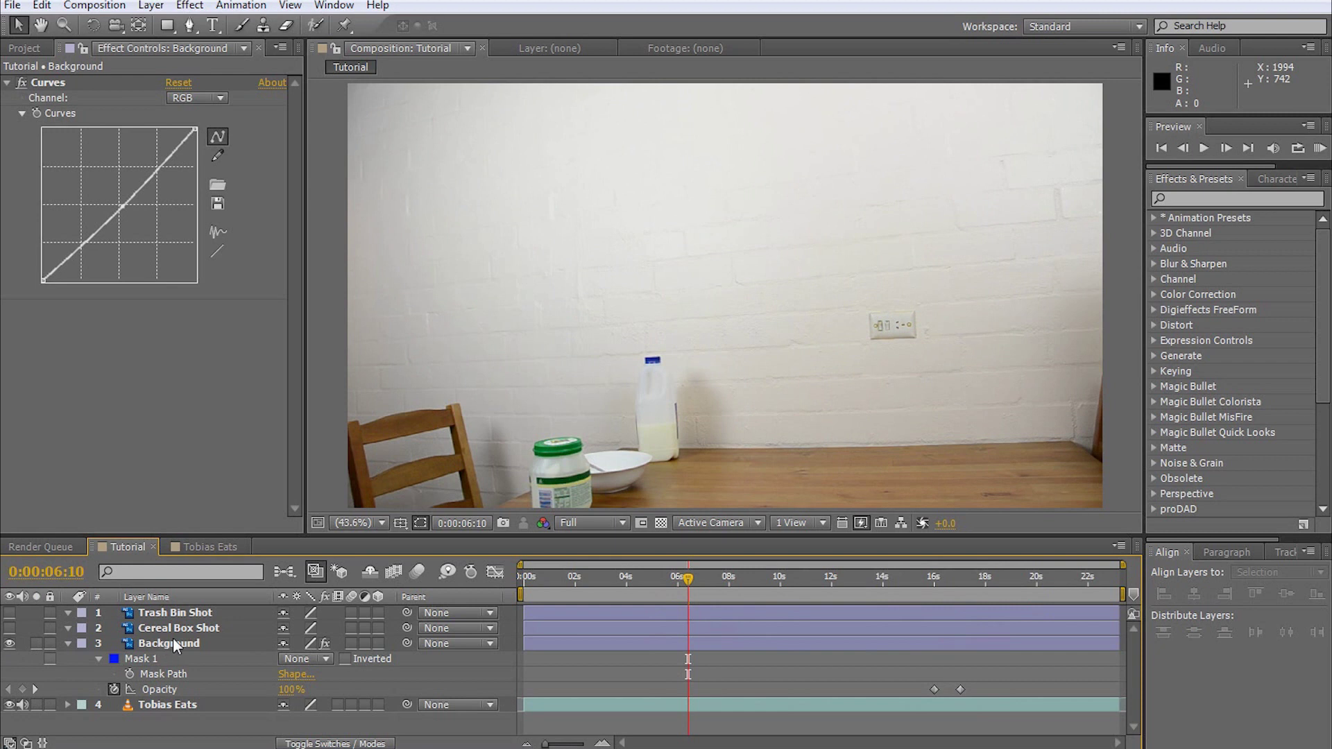
click(148, 660)
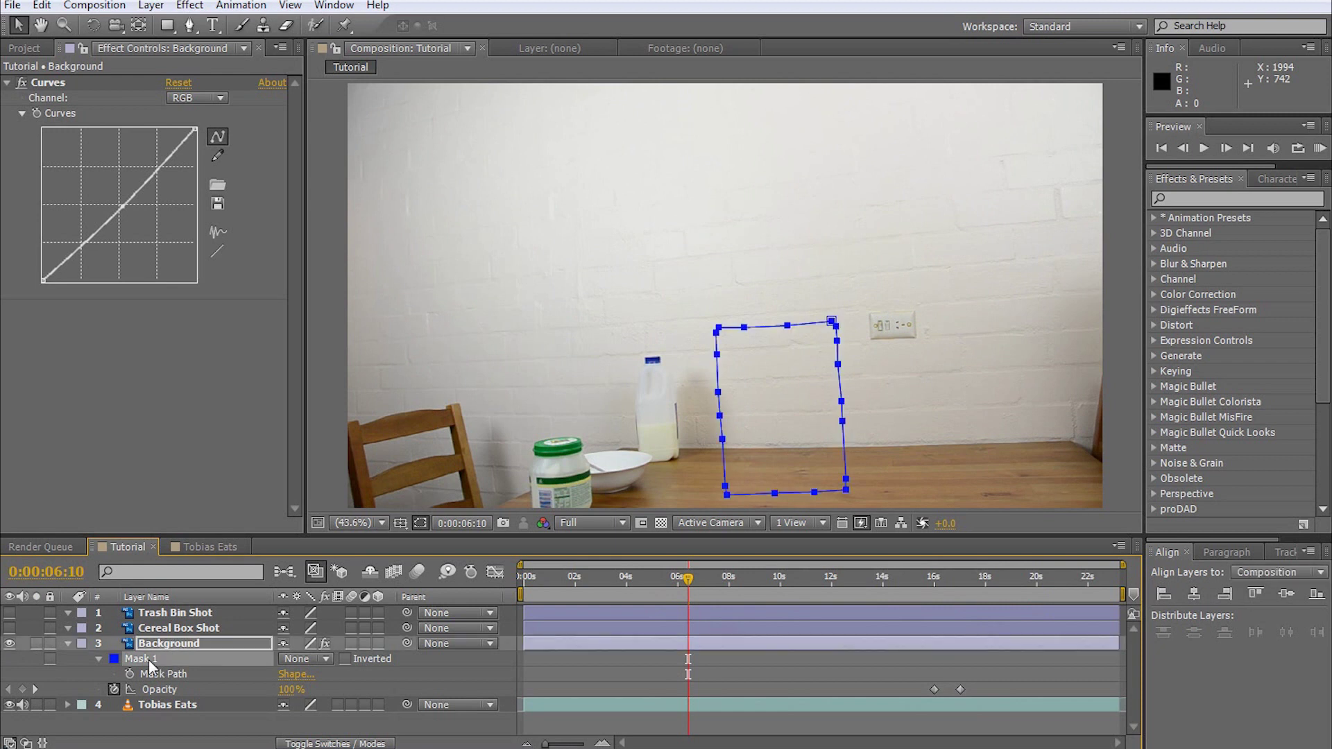
click(305, 659)
click(319, 693)
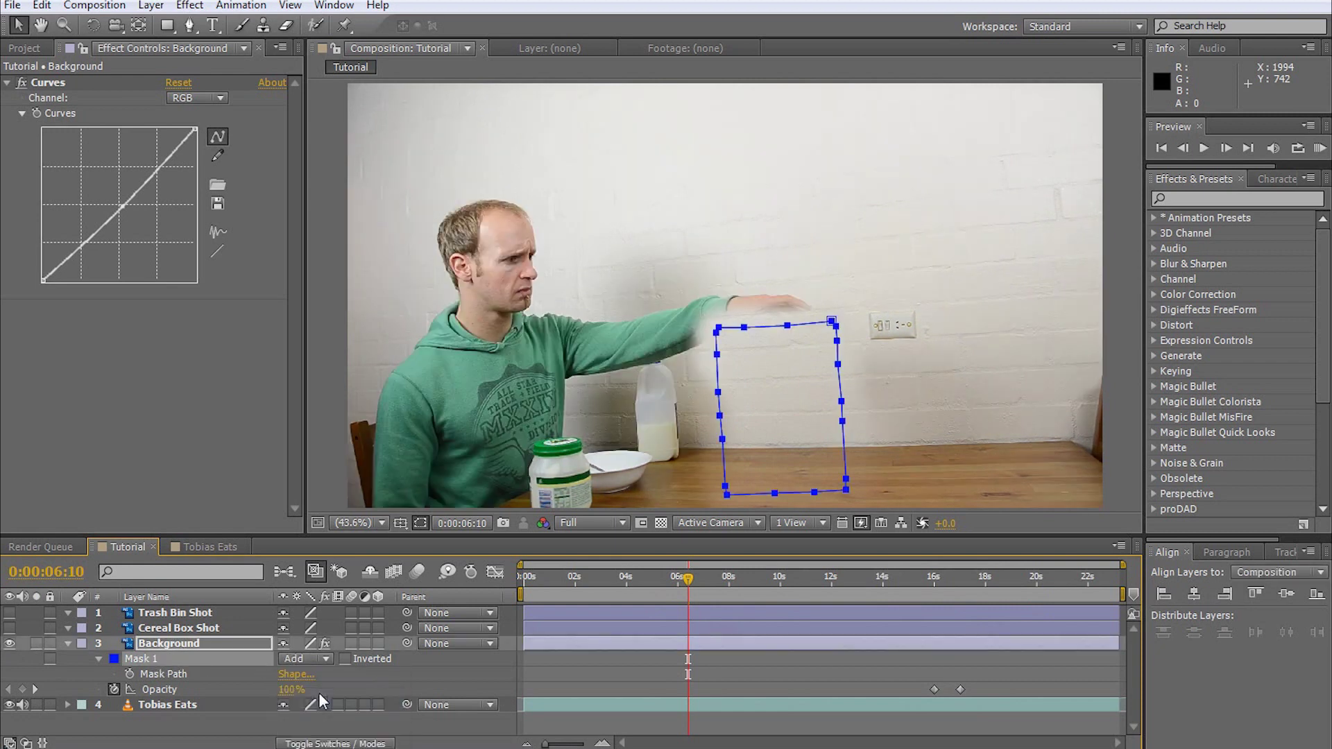
drag(688, 579, 1020, 607)
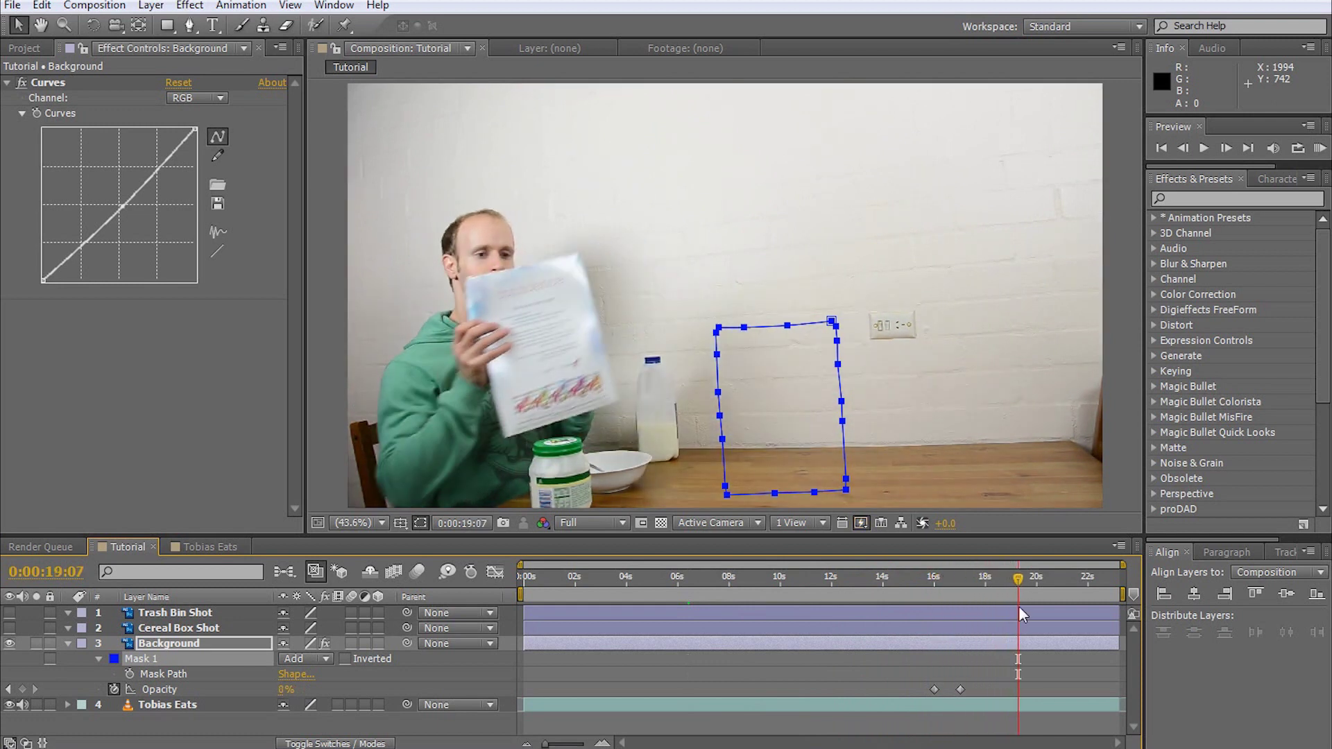
click(208, 628)
Show only Trash Bin Shot and name its bin mask 'Trashbin'
click(9, 628)
click(170, 613)
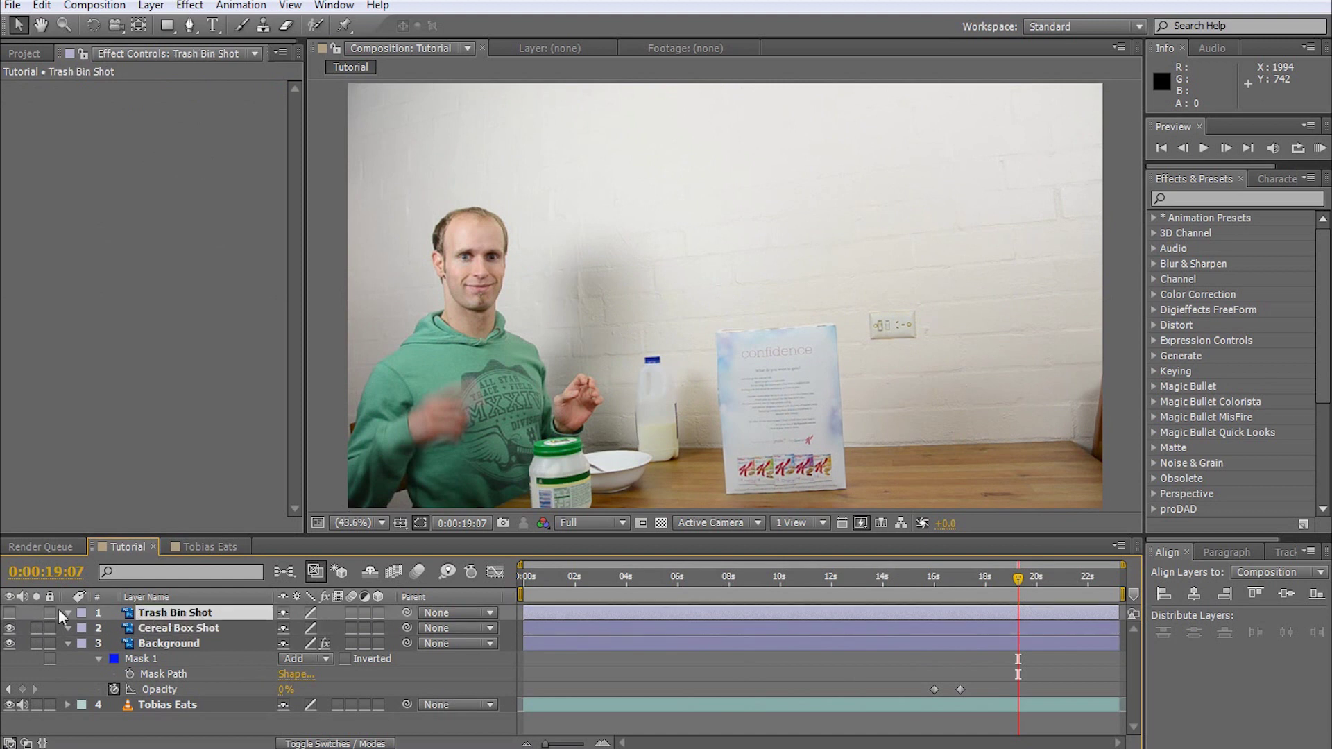
click(10, 613)
click(9, 628)
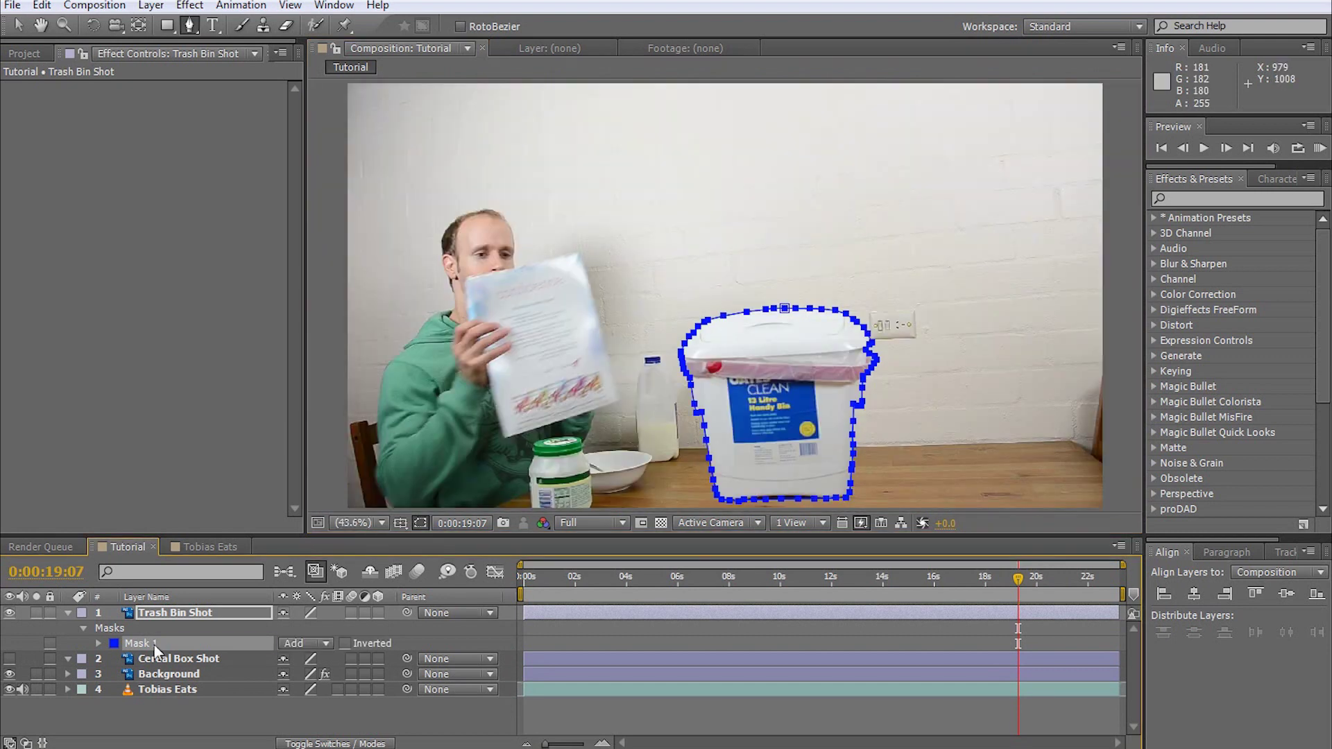
key(Return)
text(T)
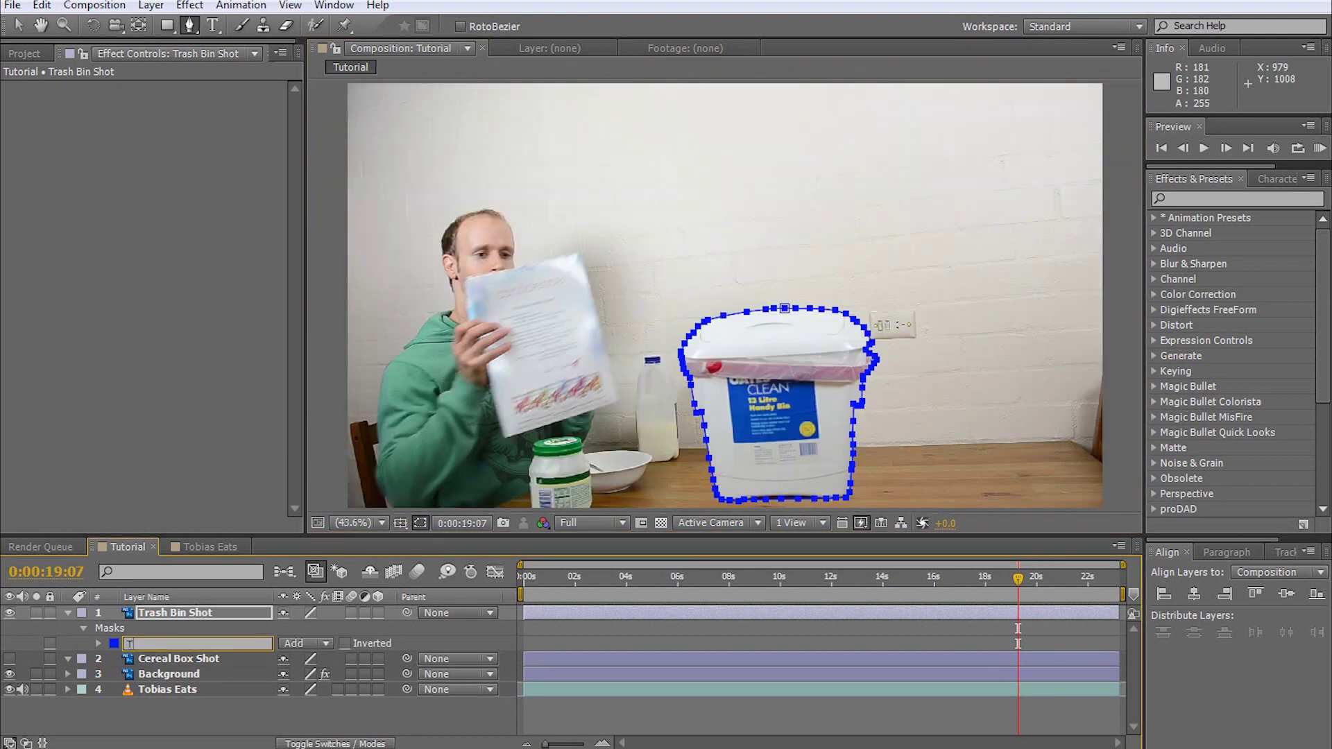
text(rashbin)
key(Return)
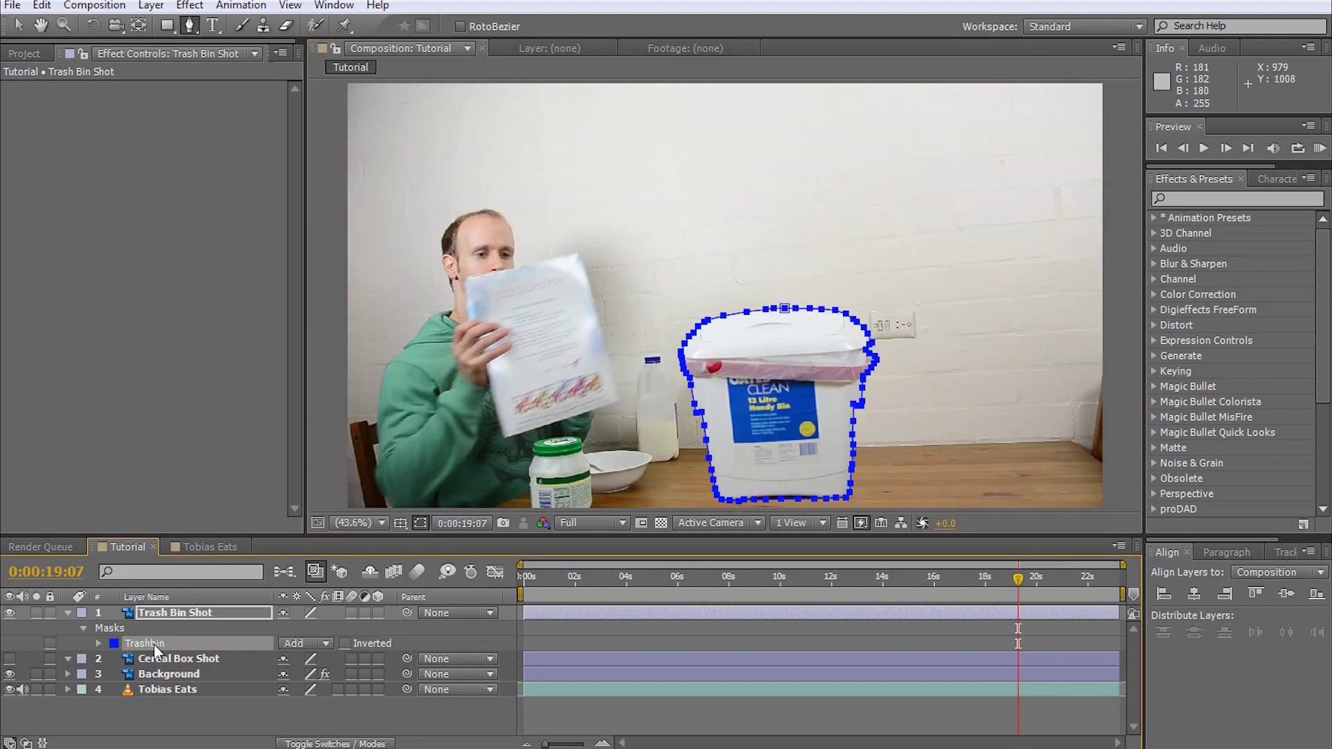
Switch to Cereal Box Shot and trace a mask around the box's lower, right and top edges
click(10, 613)
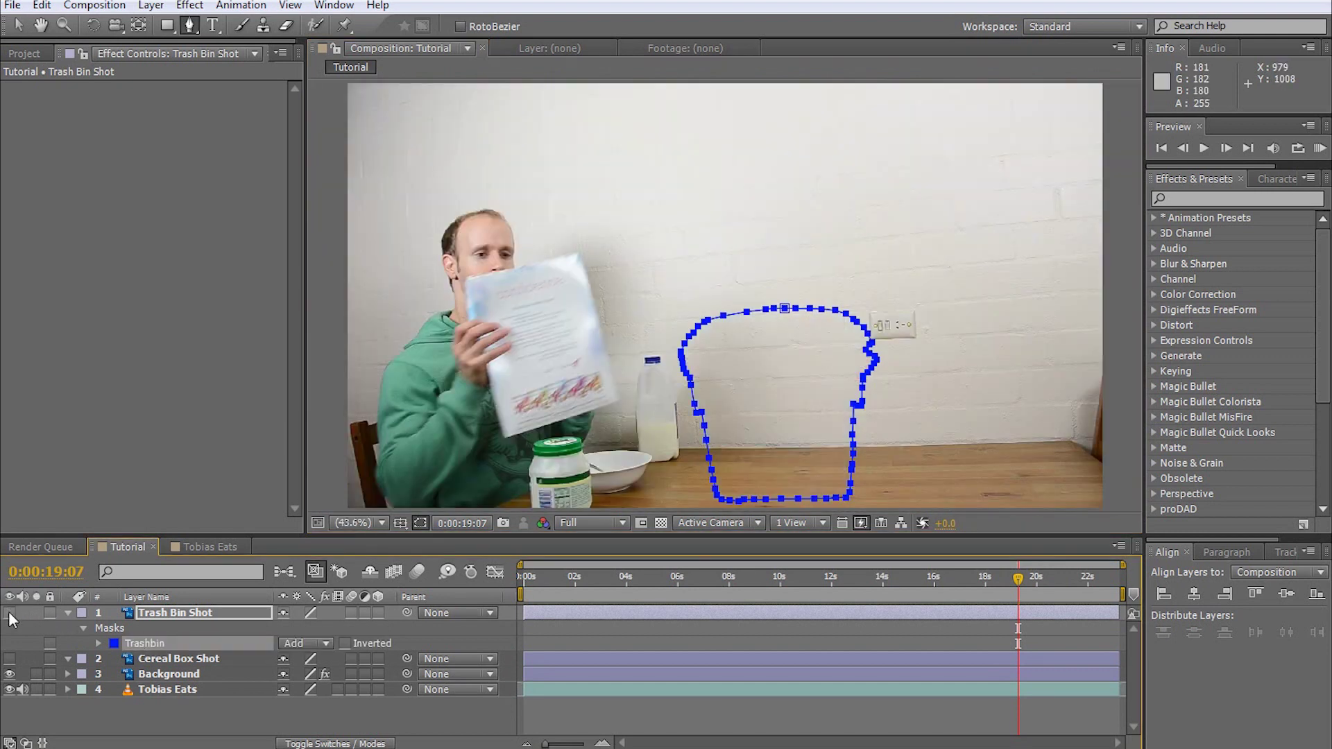
click(10, 657)
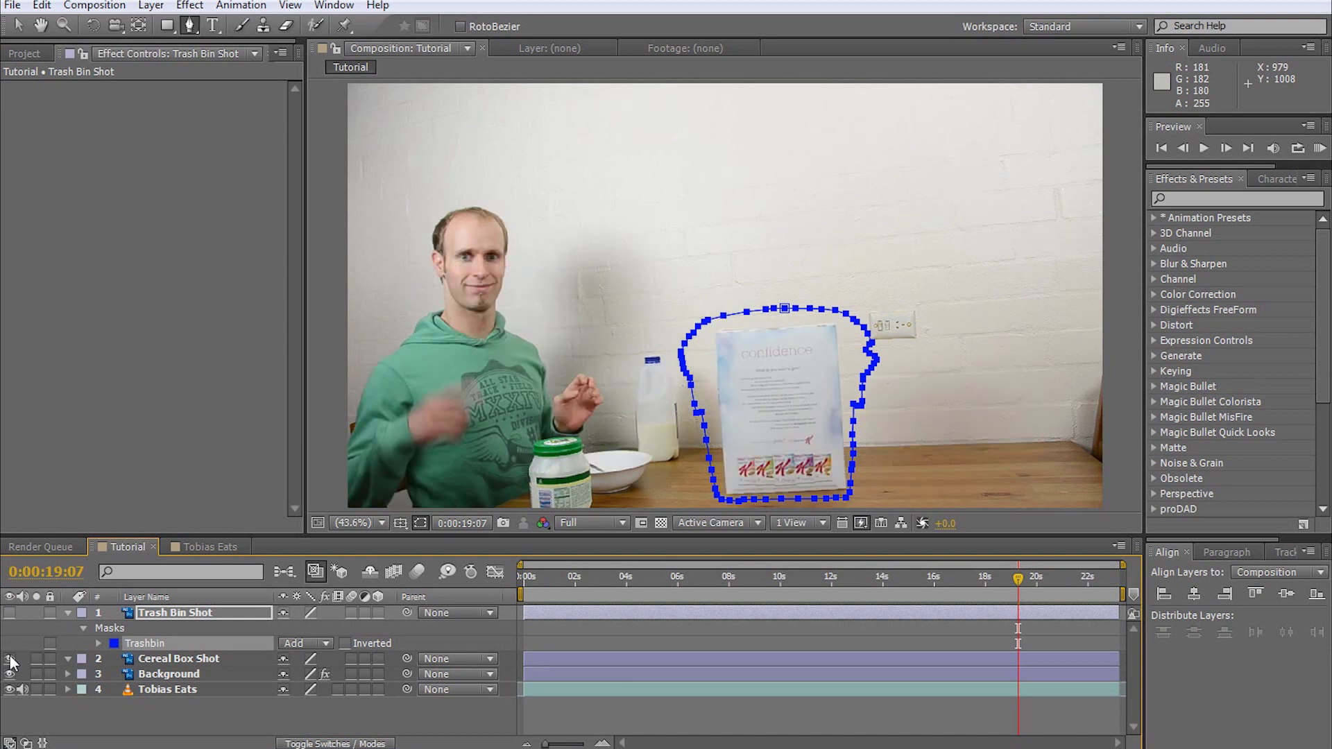
click(165, 662)
scroll(875, 401, up, 3)
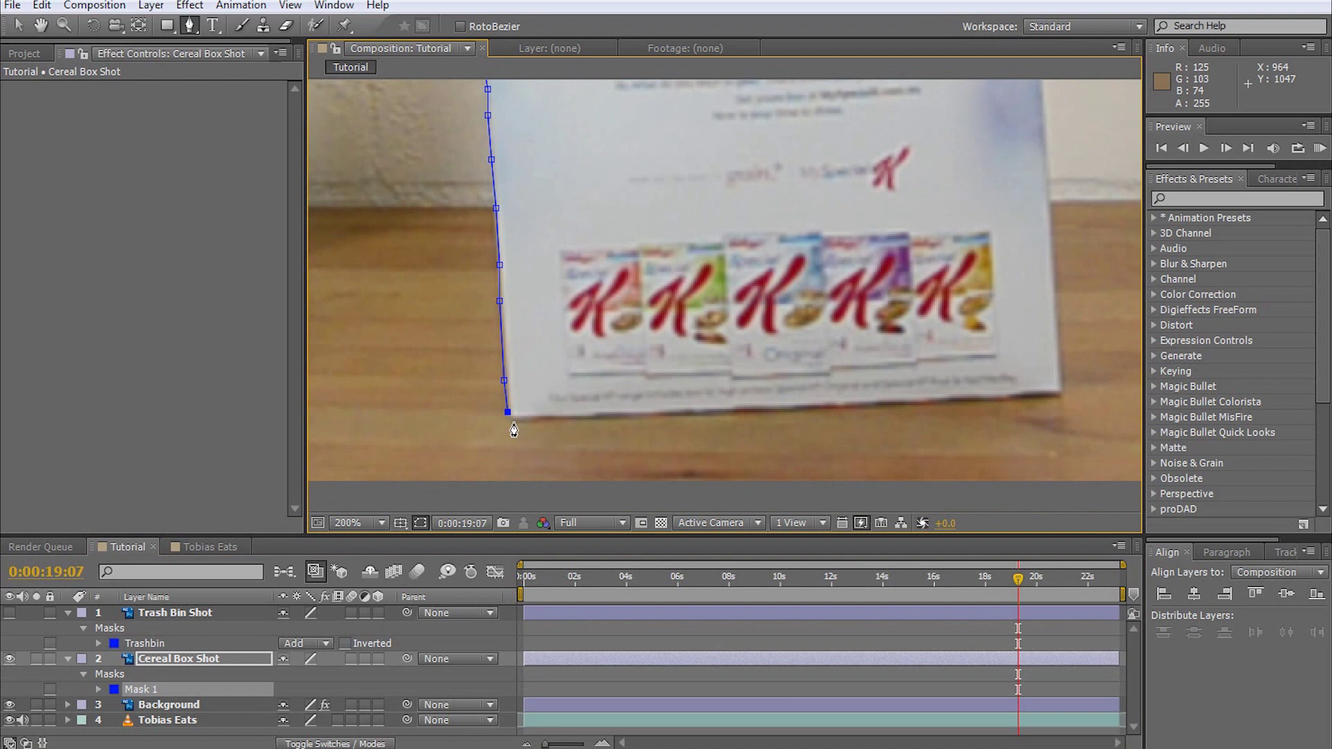
click(1062, 395)
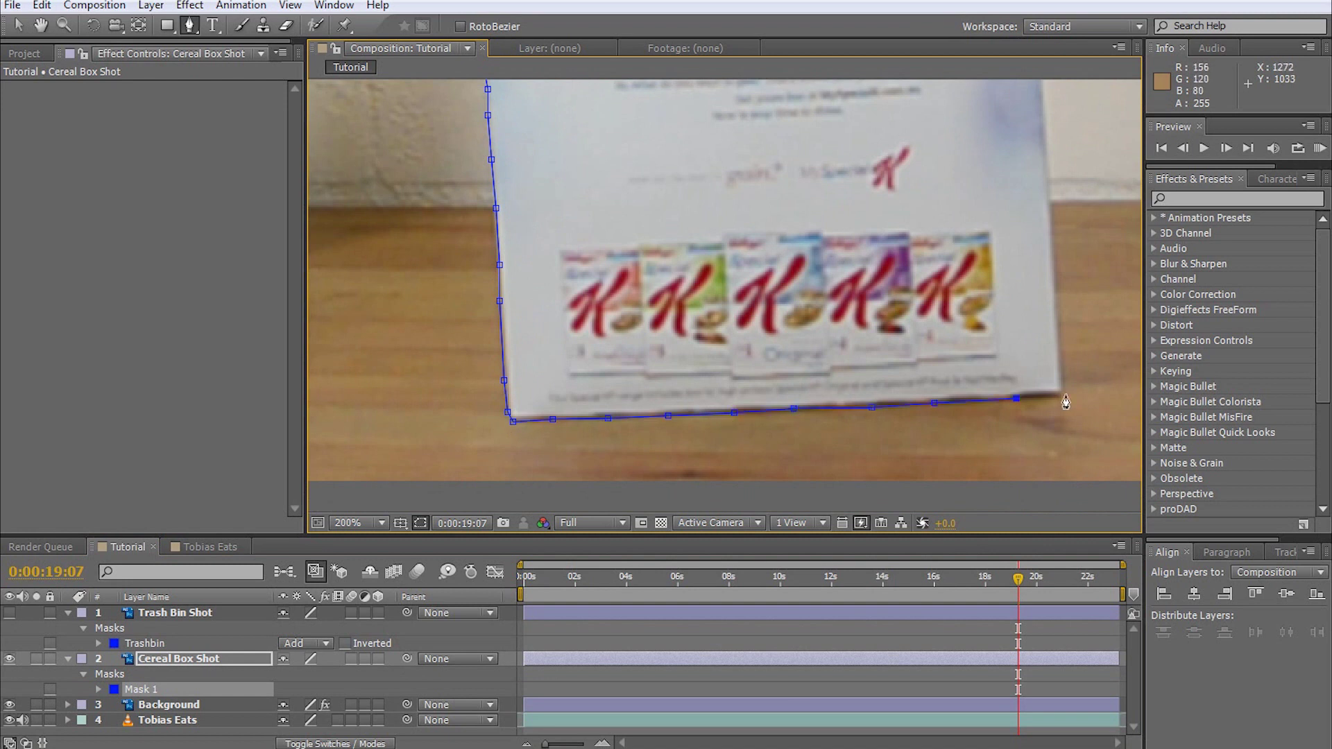
click(782, 144)
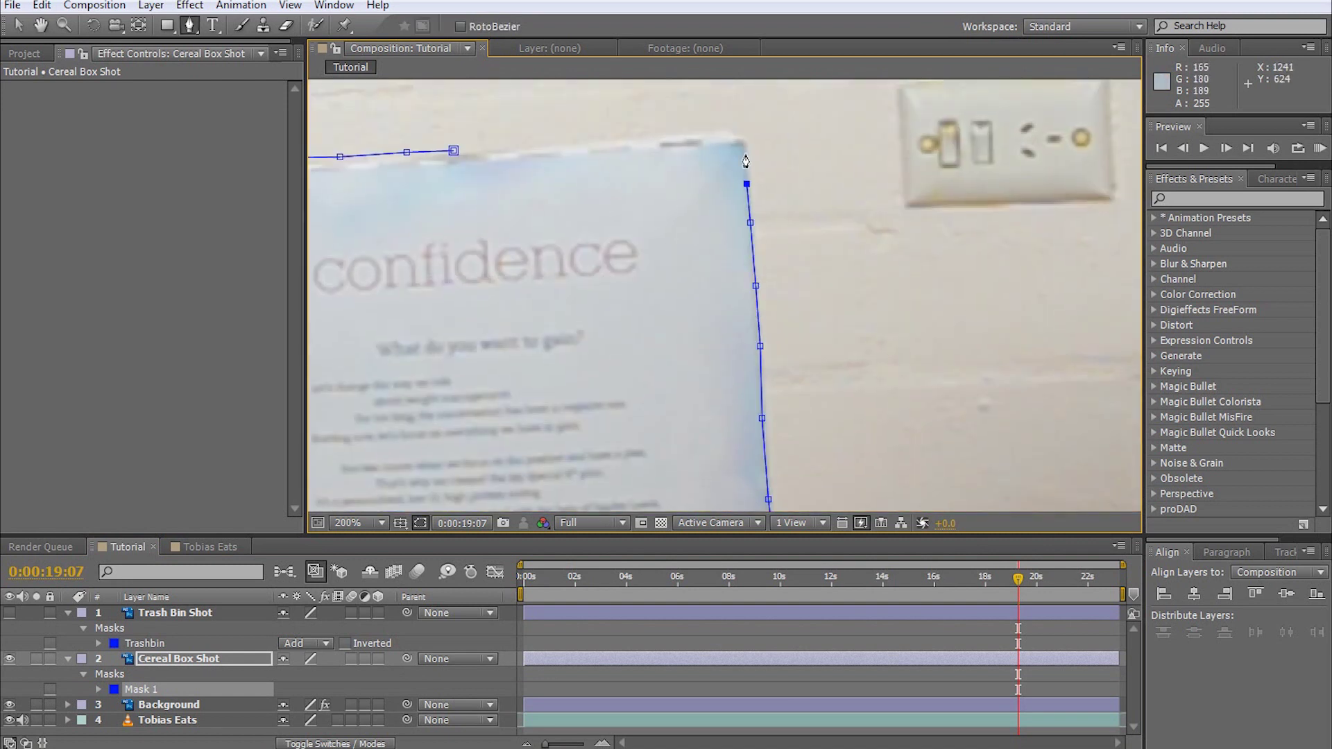
click(499, 148)
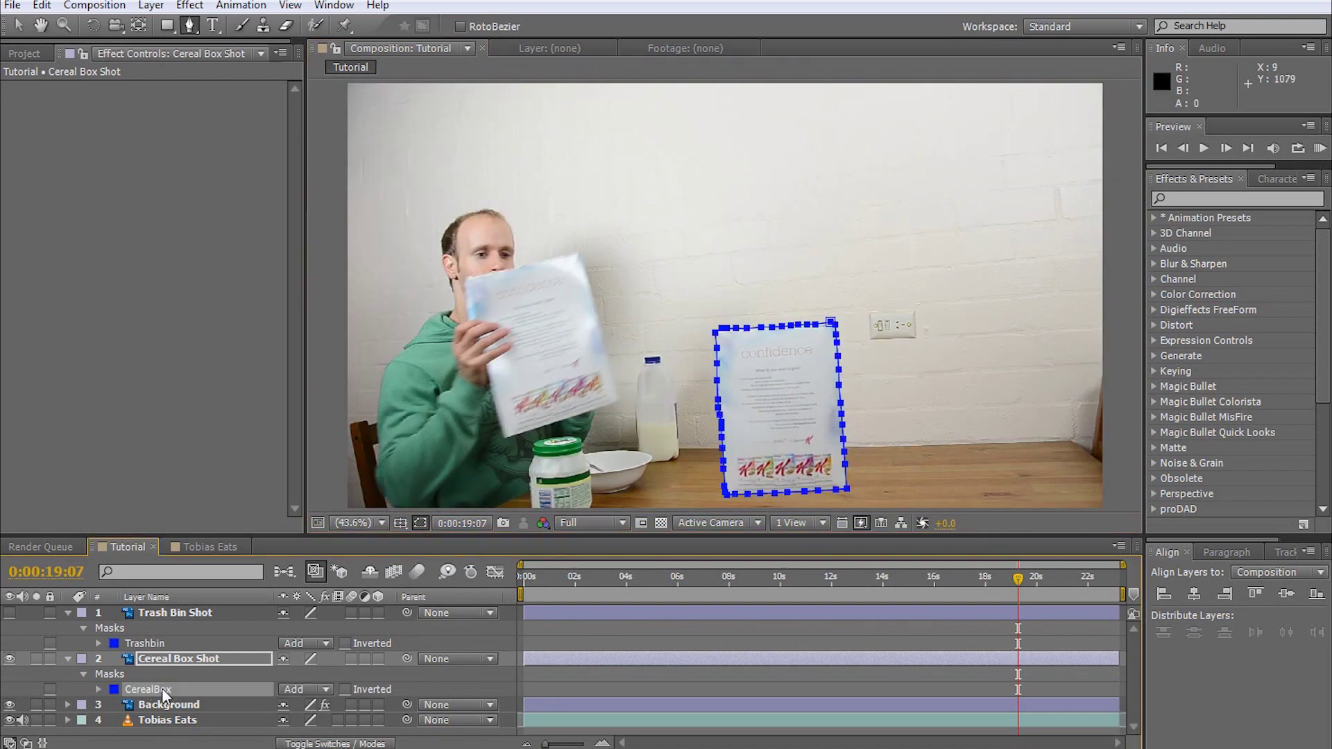
Paste the CerealBox mask onto Trash Bin Shot and the Trashbin mask onto Cereal Box Shot
click(174, 614)
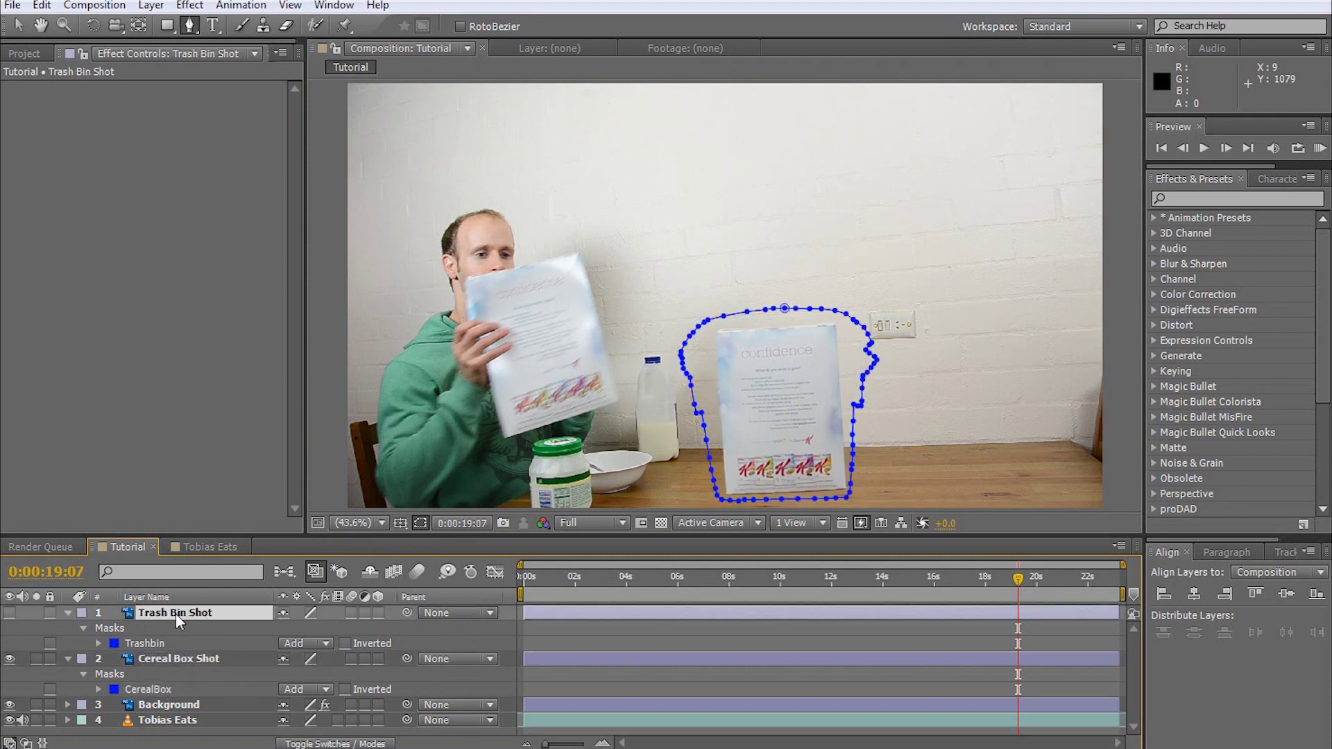
key(ctrl+v)
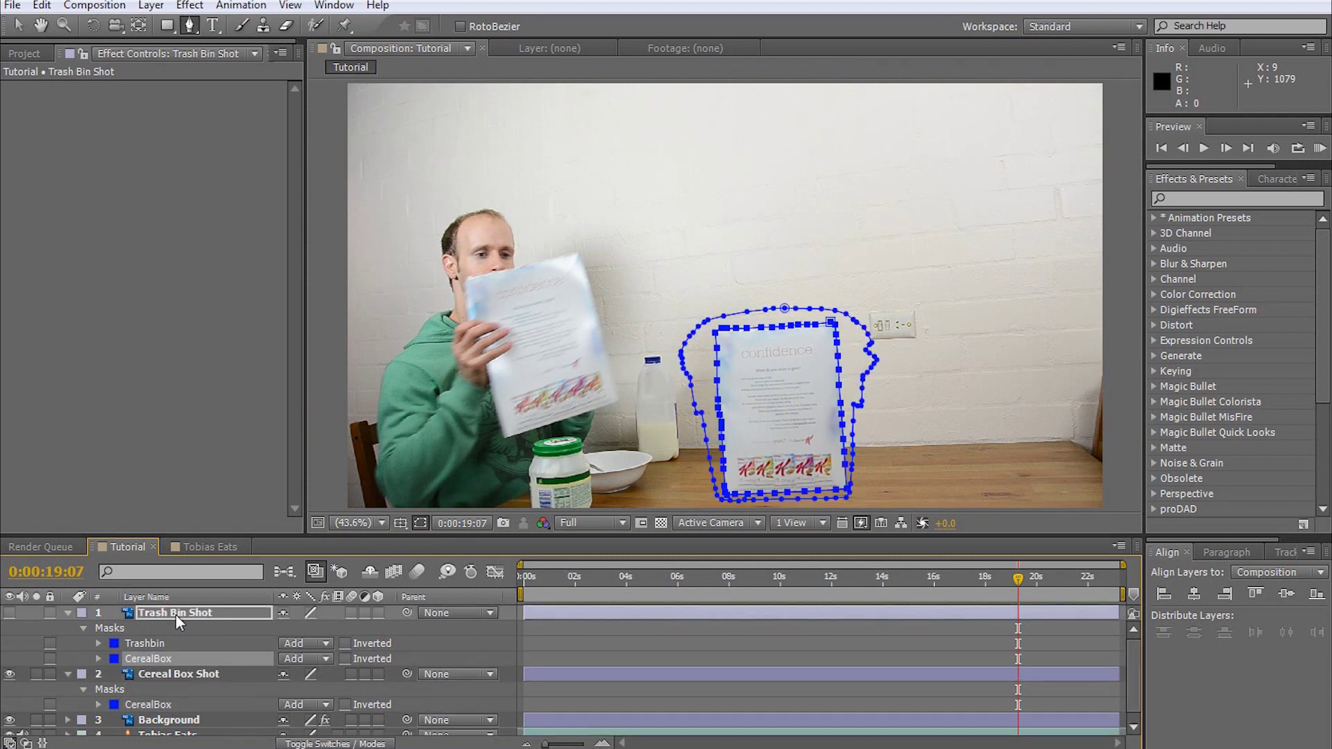
click(150, 641)
key(ctrl+c)
click(185, 672)
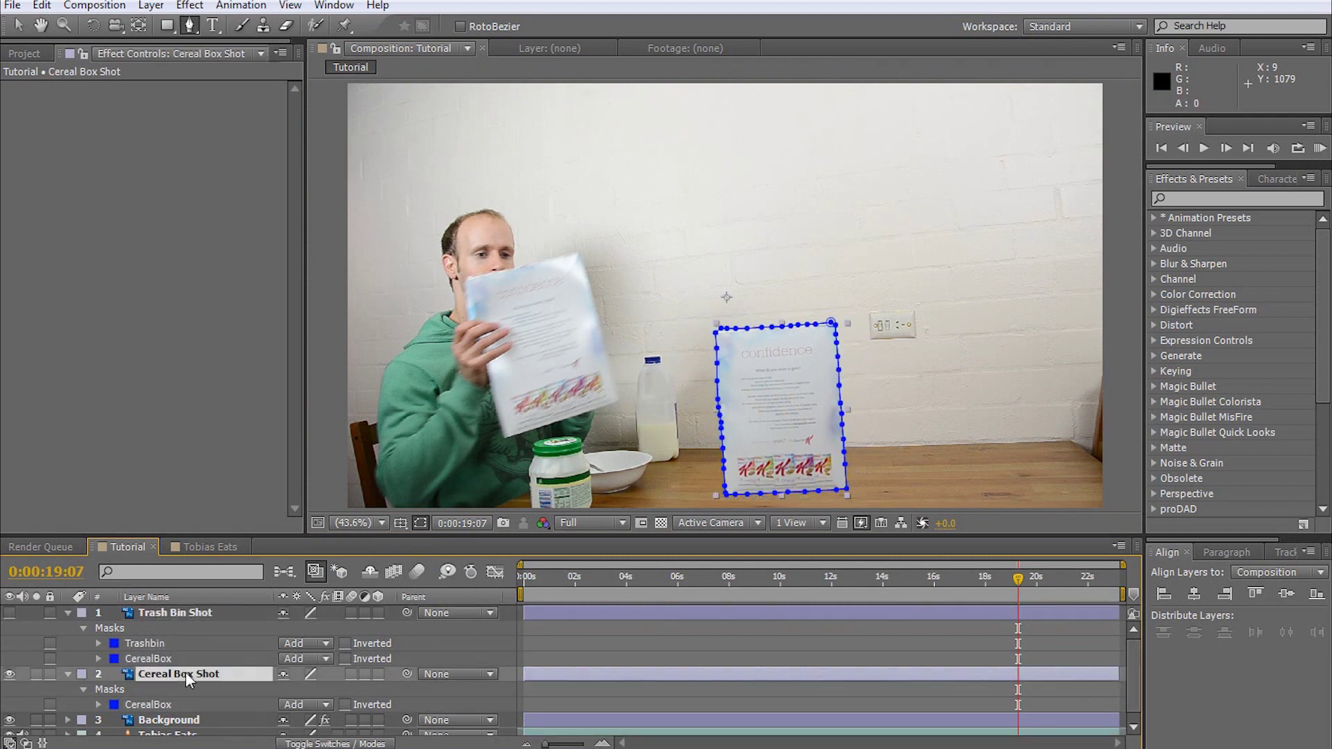
key(ctrl+v)
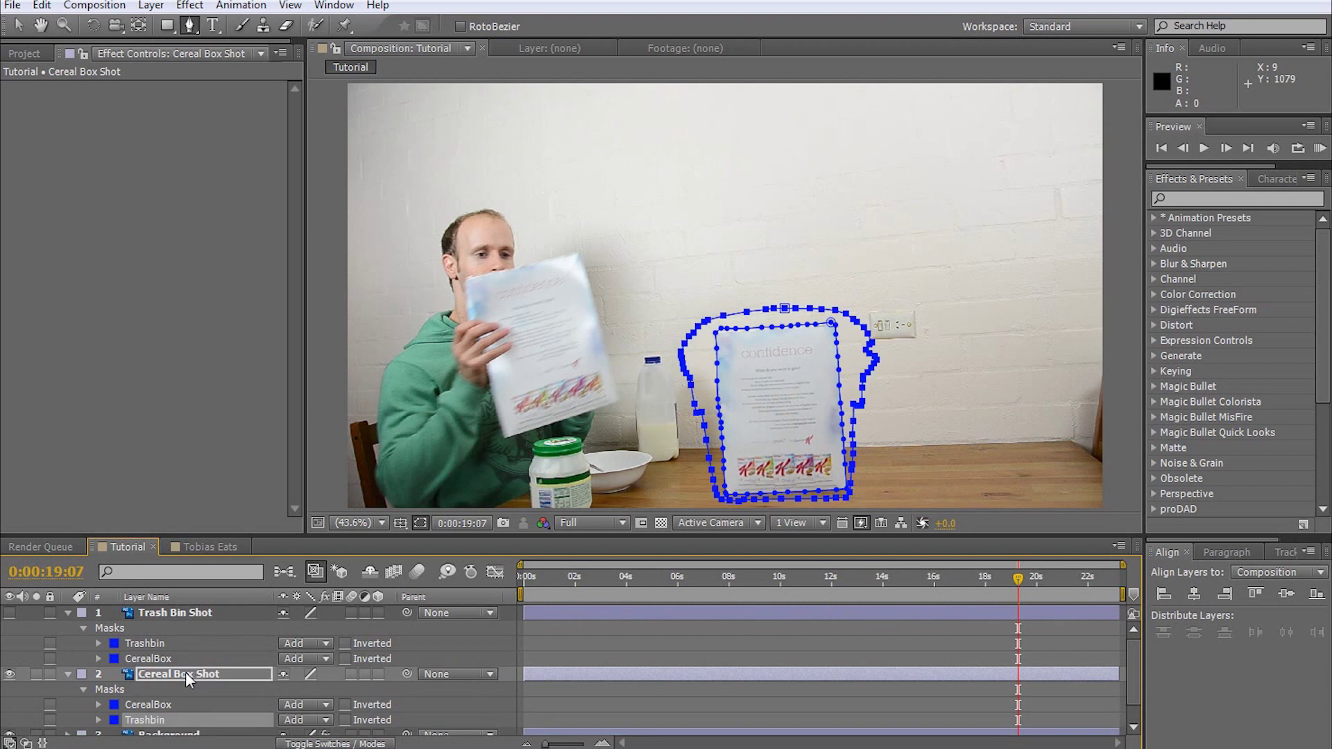
Set both borrowed masks to None and make Trash Bin Shot visible
click(323, 721)
click(338, 579)
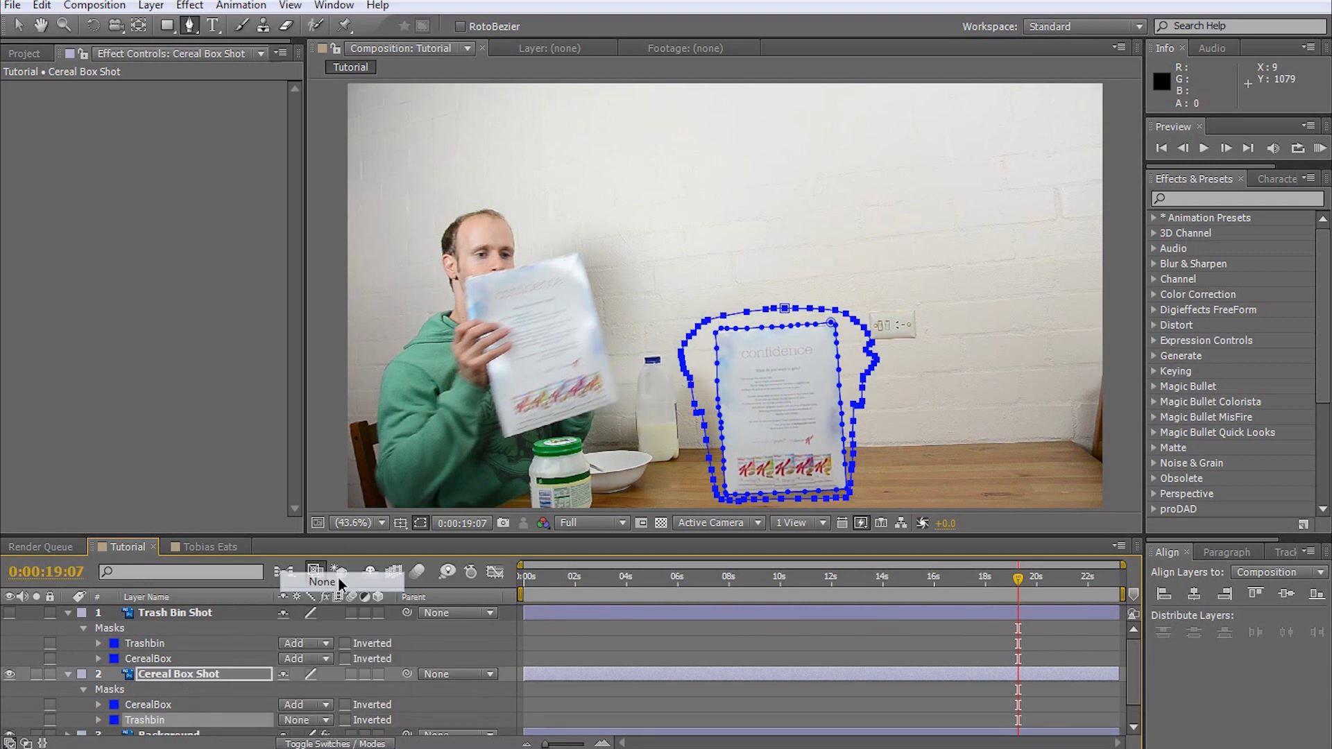
click(313, 659)
click(325, 679)
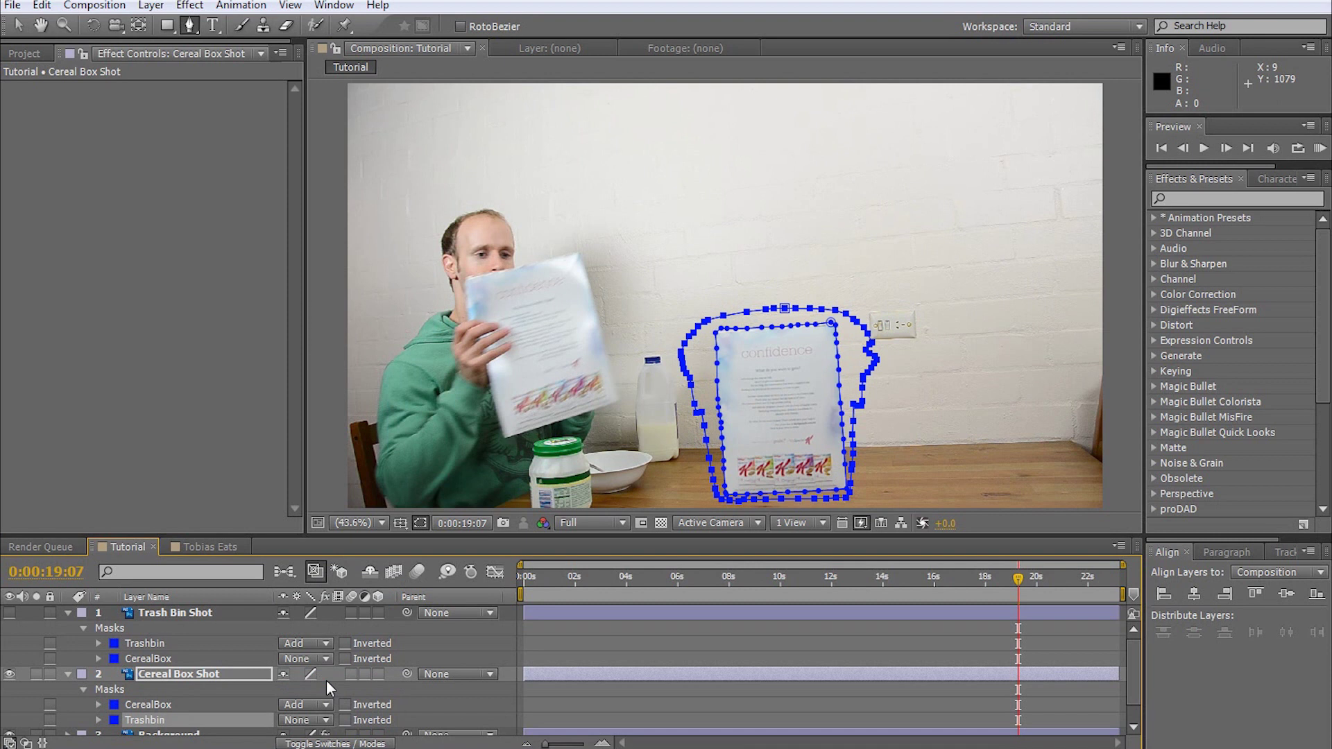
click(9, 613)
Hide Cereal Box Shot and apply Distort > Reshape to Trash Bin Shot by searching 'reshape'
click(10, 674)
click(68, 674)
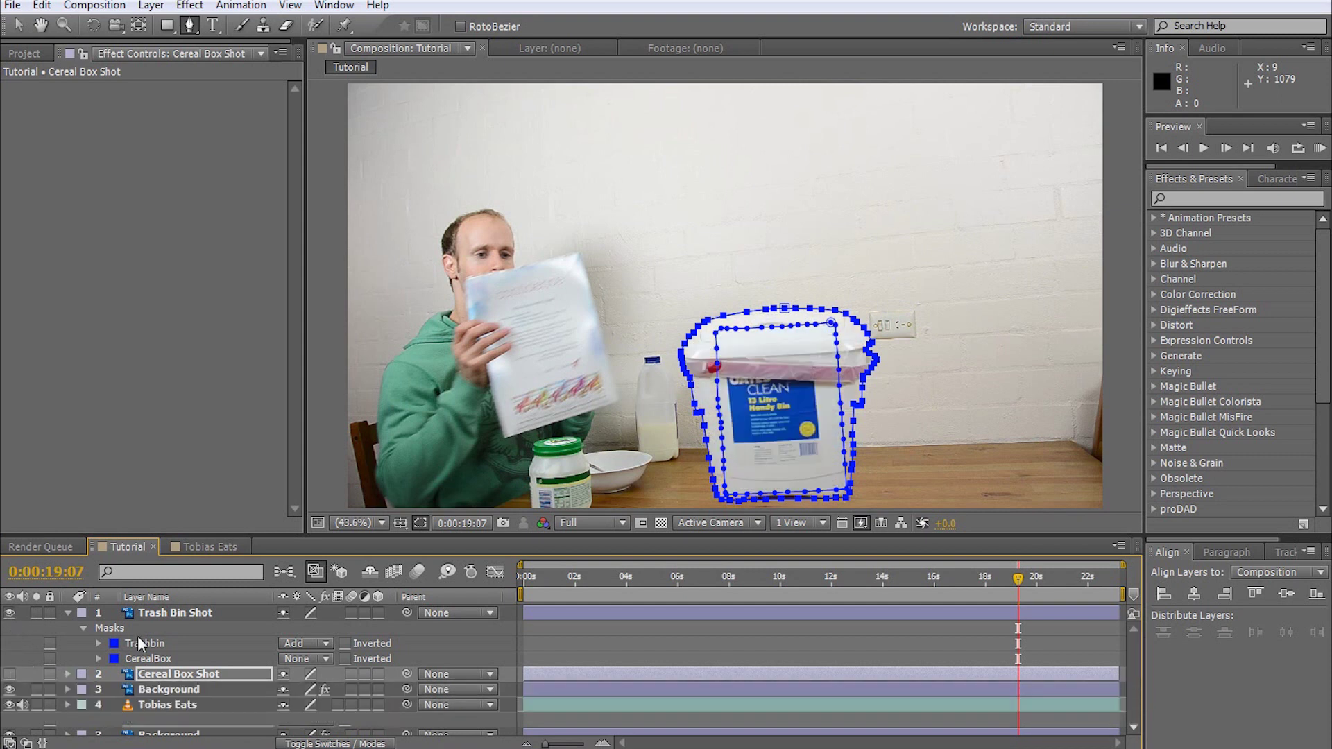
click(169, 615)
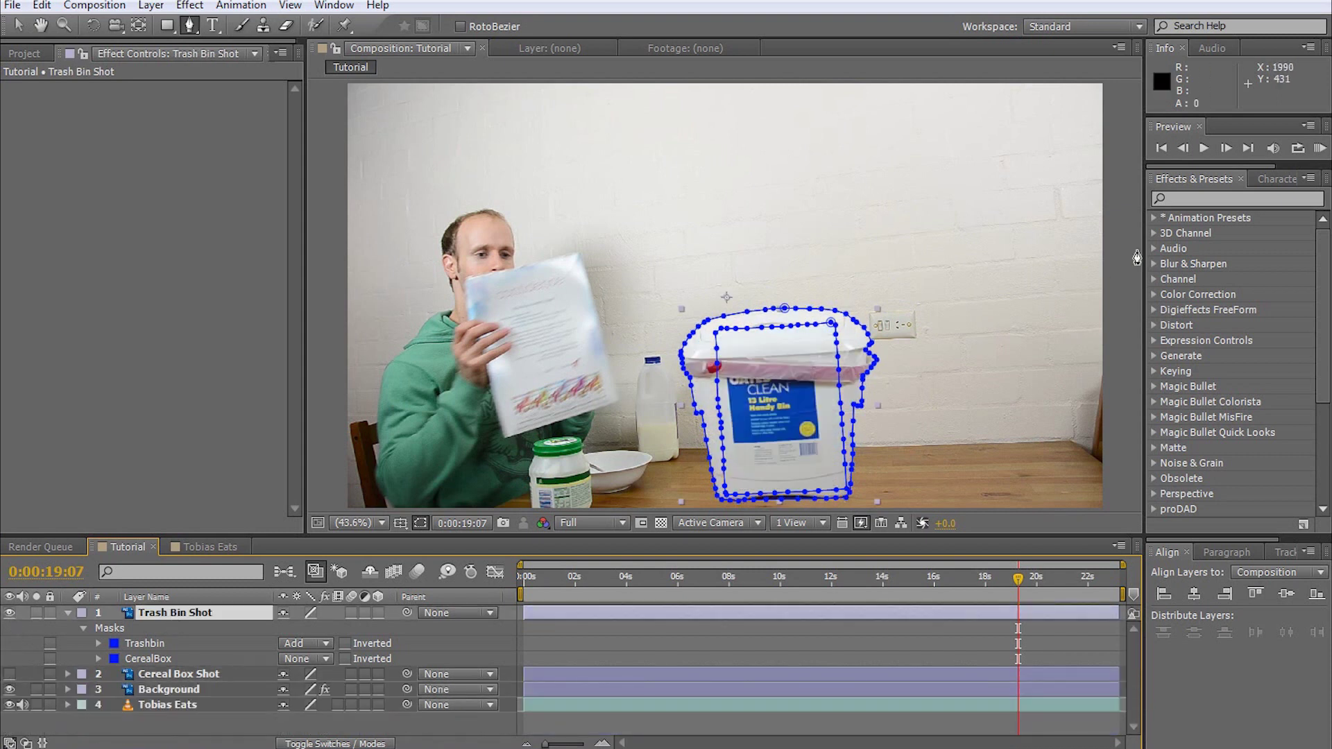
click(1187, 199)
text(reshape)
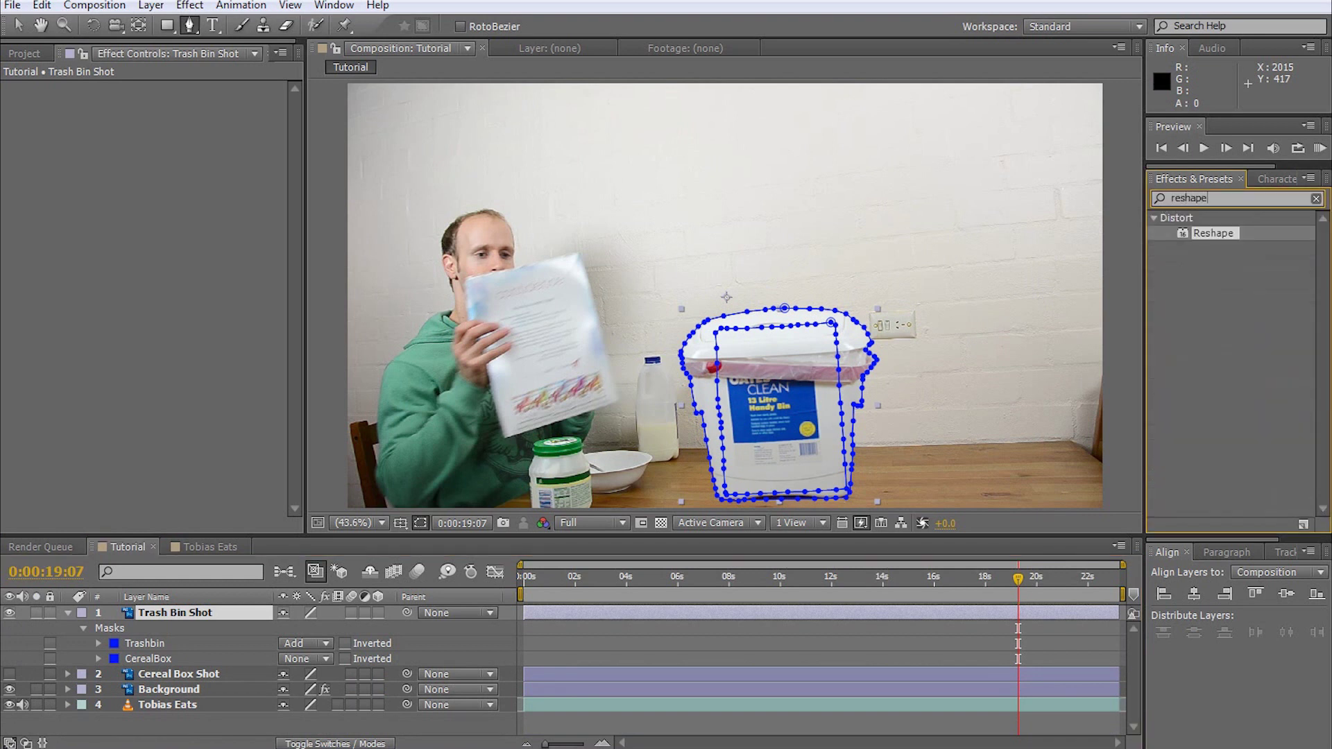
double_click(1208, 236)
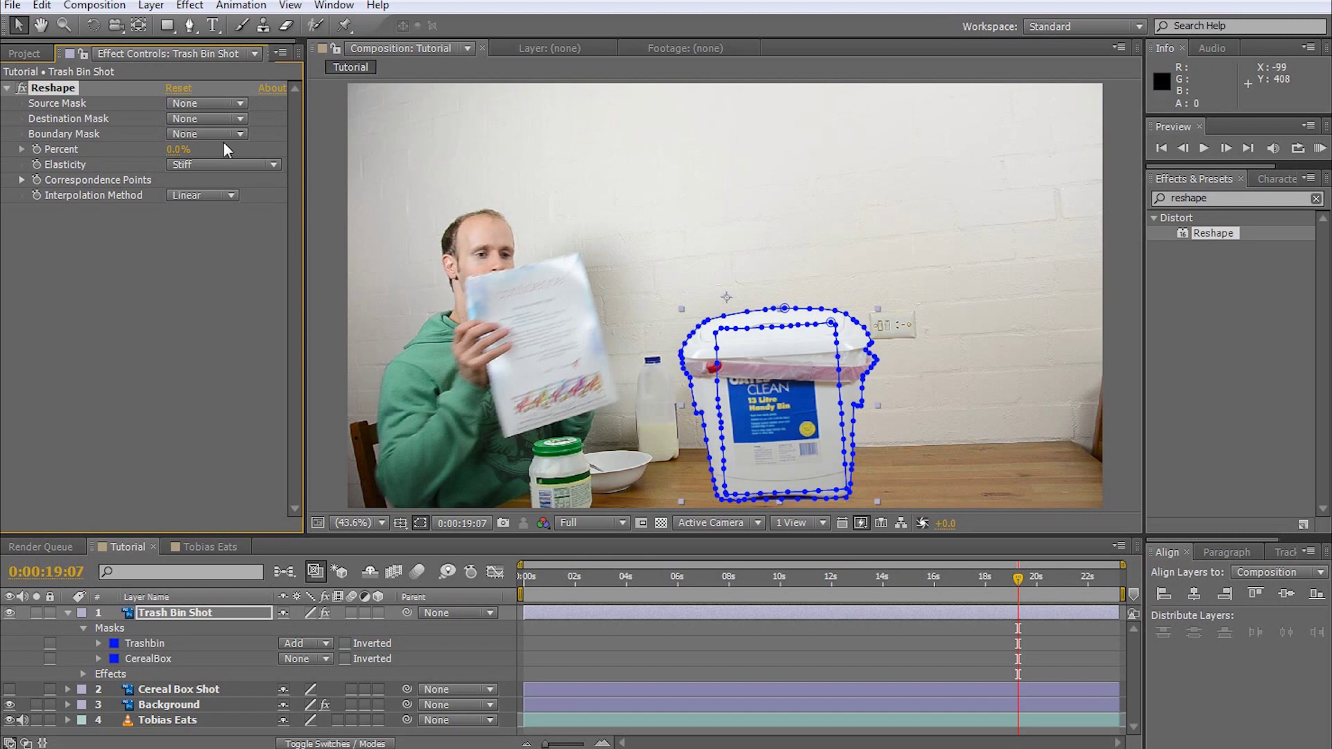
Set Reshape's Source Mask to Trashbin and Destination Mask to CerealBox, then scrub Percent to preview
click(215, 105)
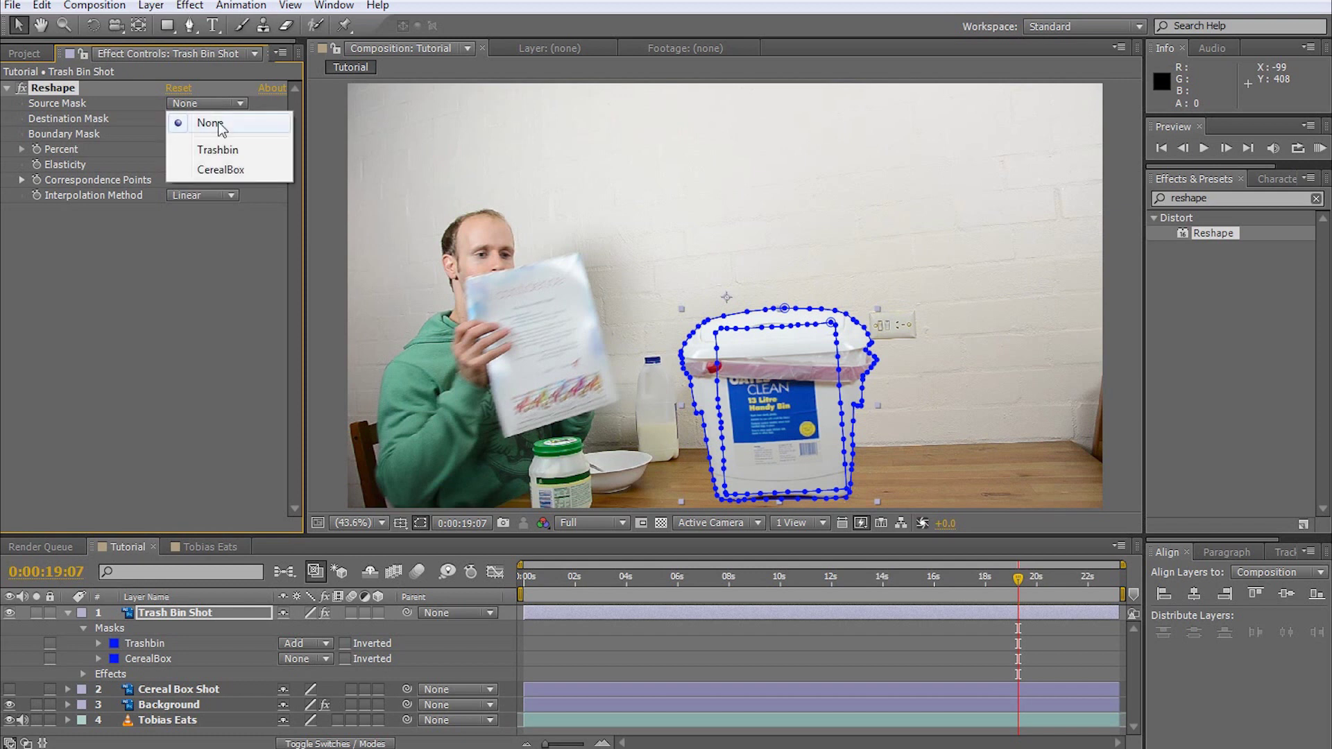
click(217, 150)
click(208, 119)
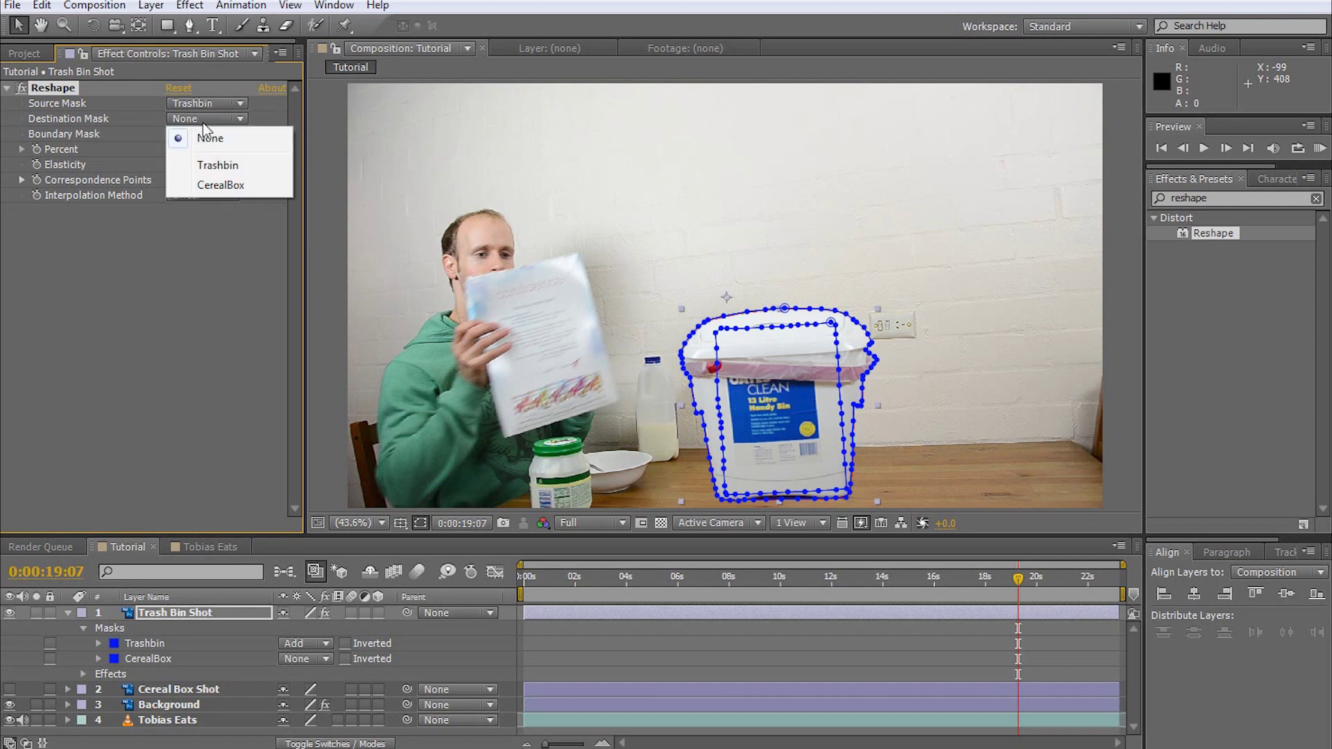
click(220, 184)
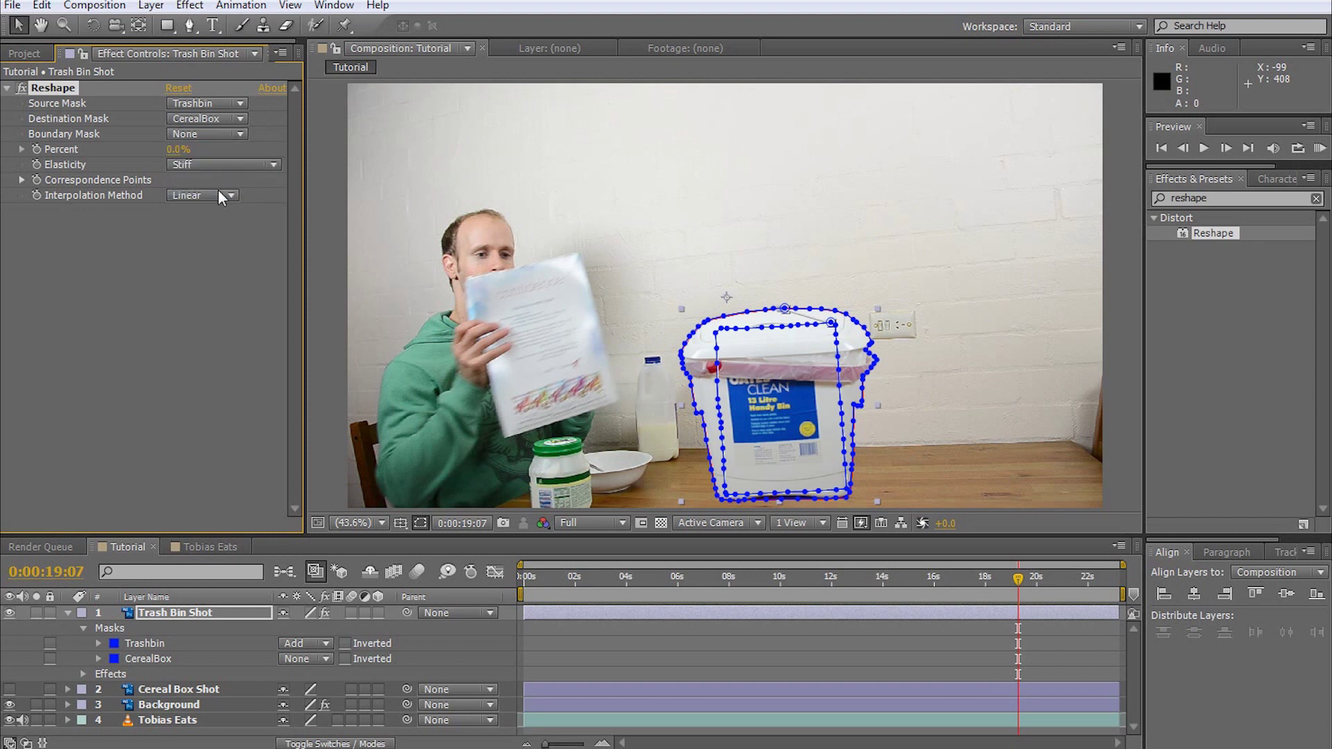
drag(176, 159, 232, 154)
mouse_move(157, 154)
mouse_down()
mouse_move(303, 173)
mouse_move(179, 166)
mouse_up()
Add correspondence pairs between the bin and box outlines until Number of Pairs reads 20
click(22, 180)
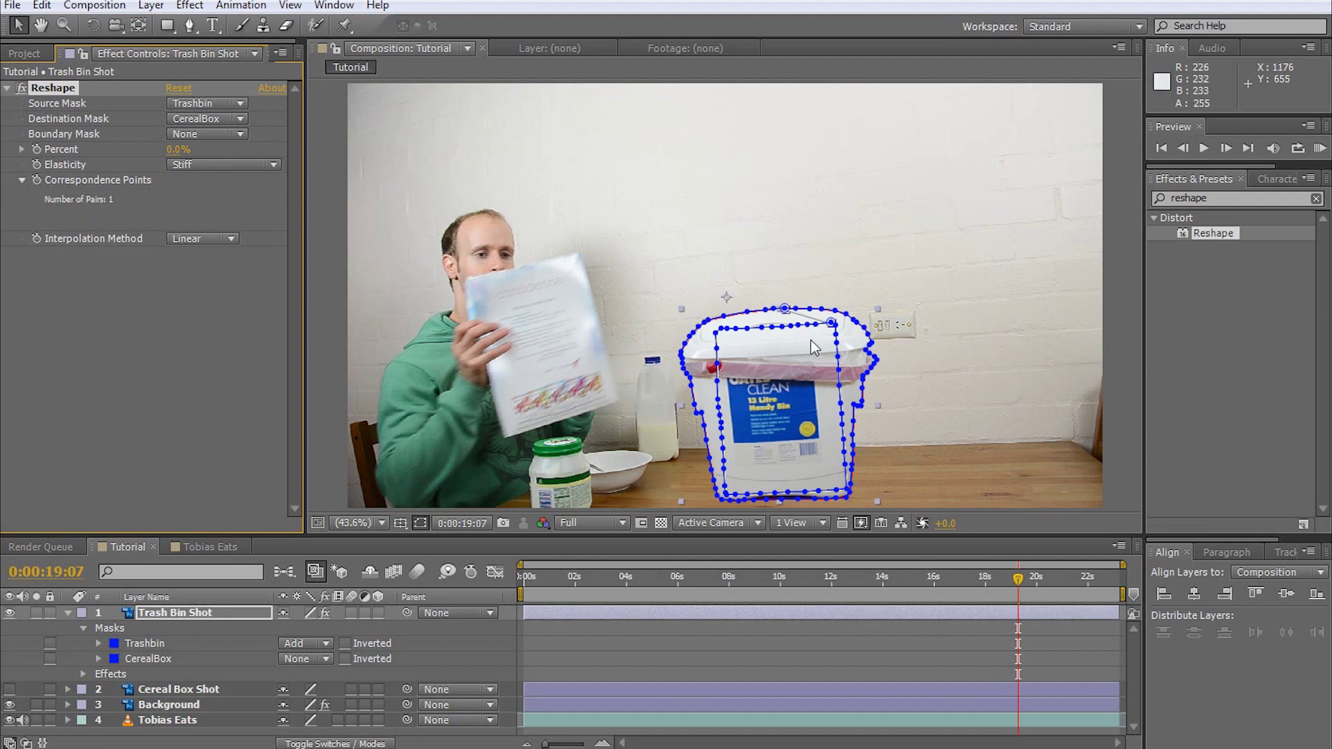
scroll(810, 335, up, 3)
drag(806, 204, 781, 194)
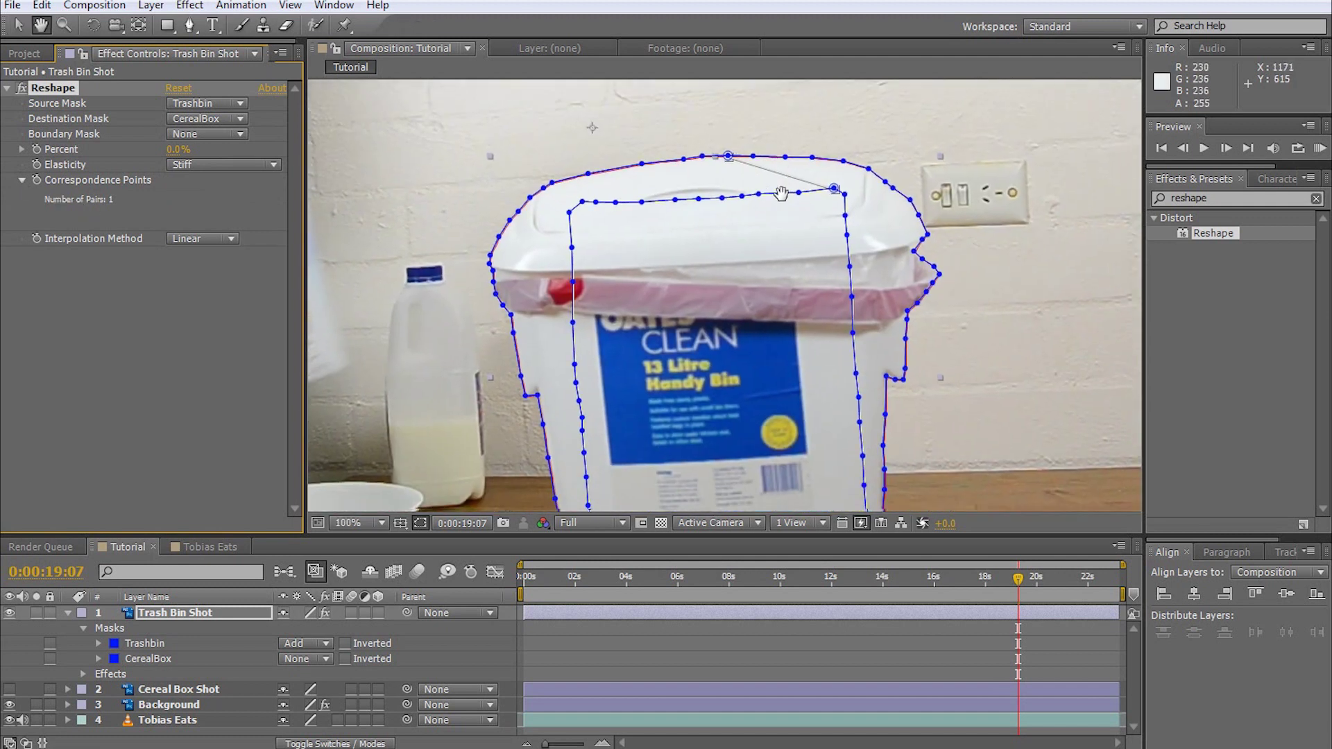
scroll(781, 194, up, 2)
key(v)
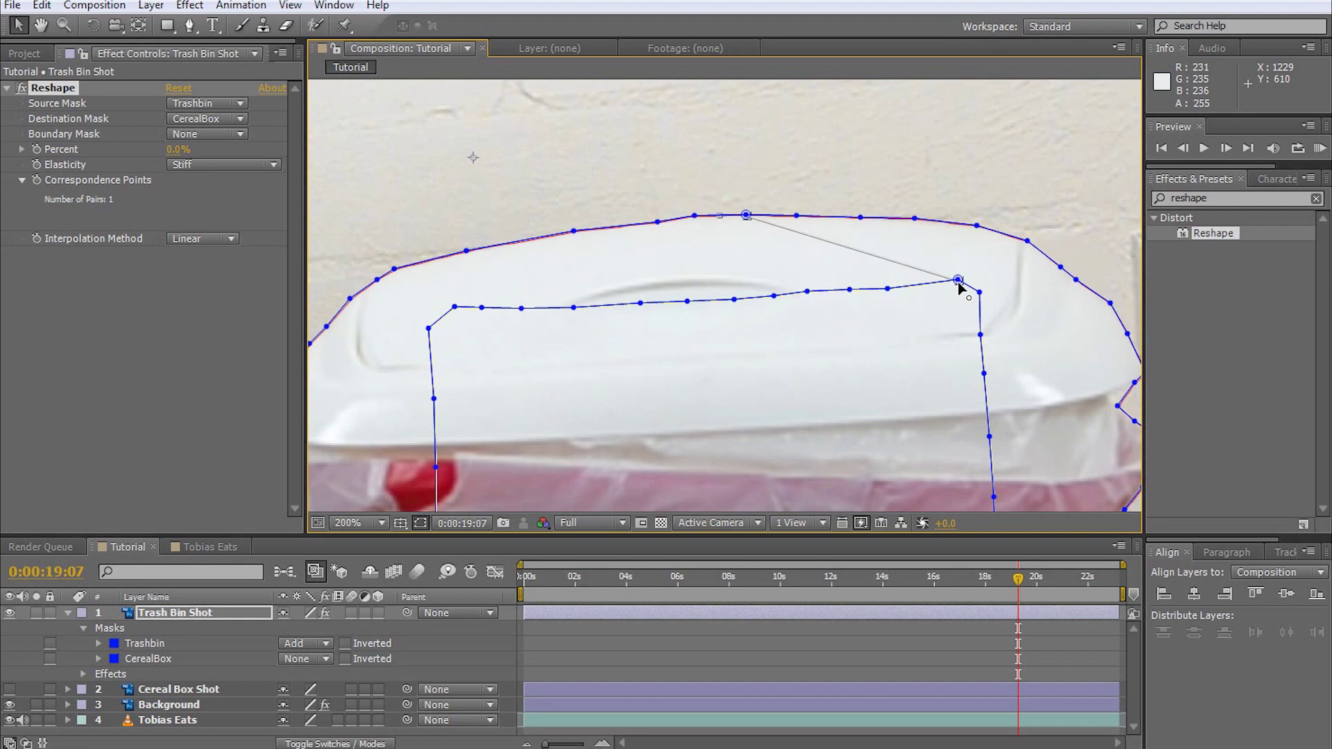
drag(956, 283, 743, 300)
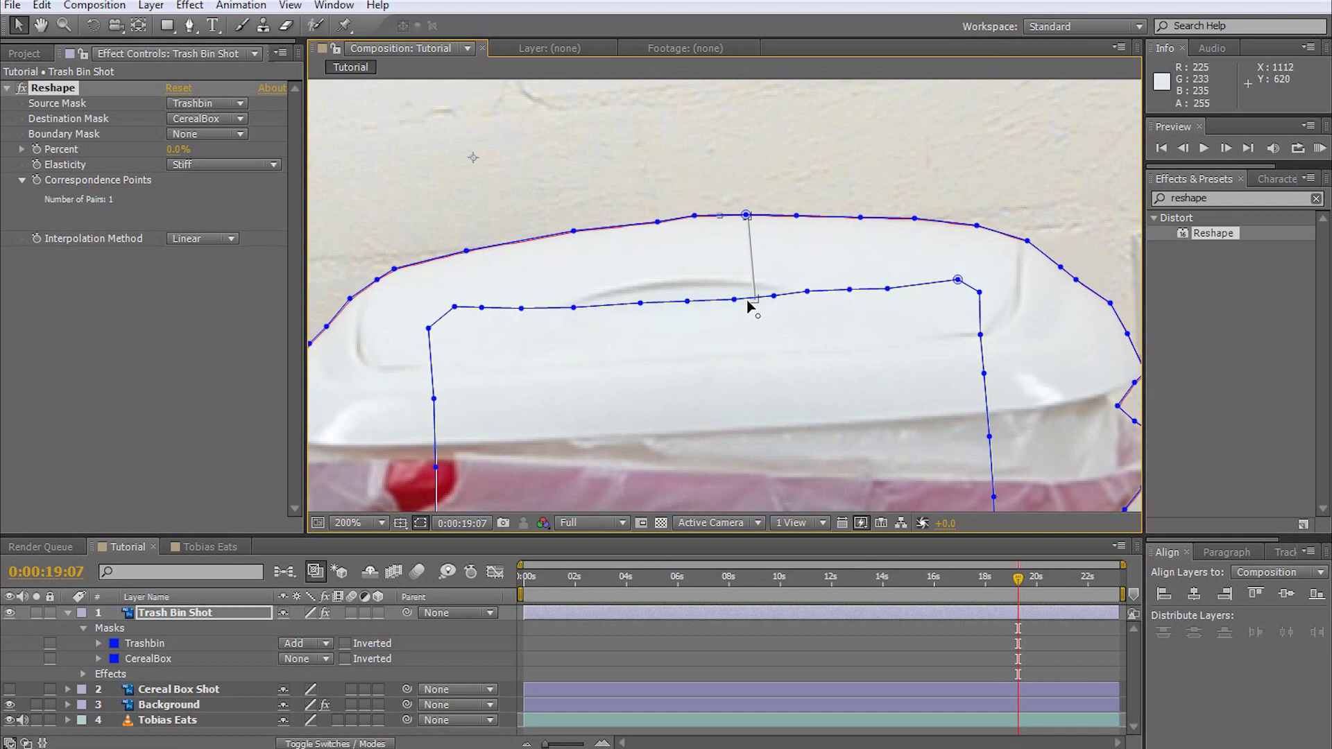
click(1004, 239)
drag(993, 485, 986, 372)
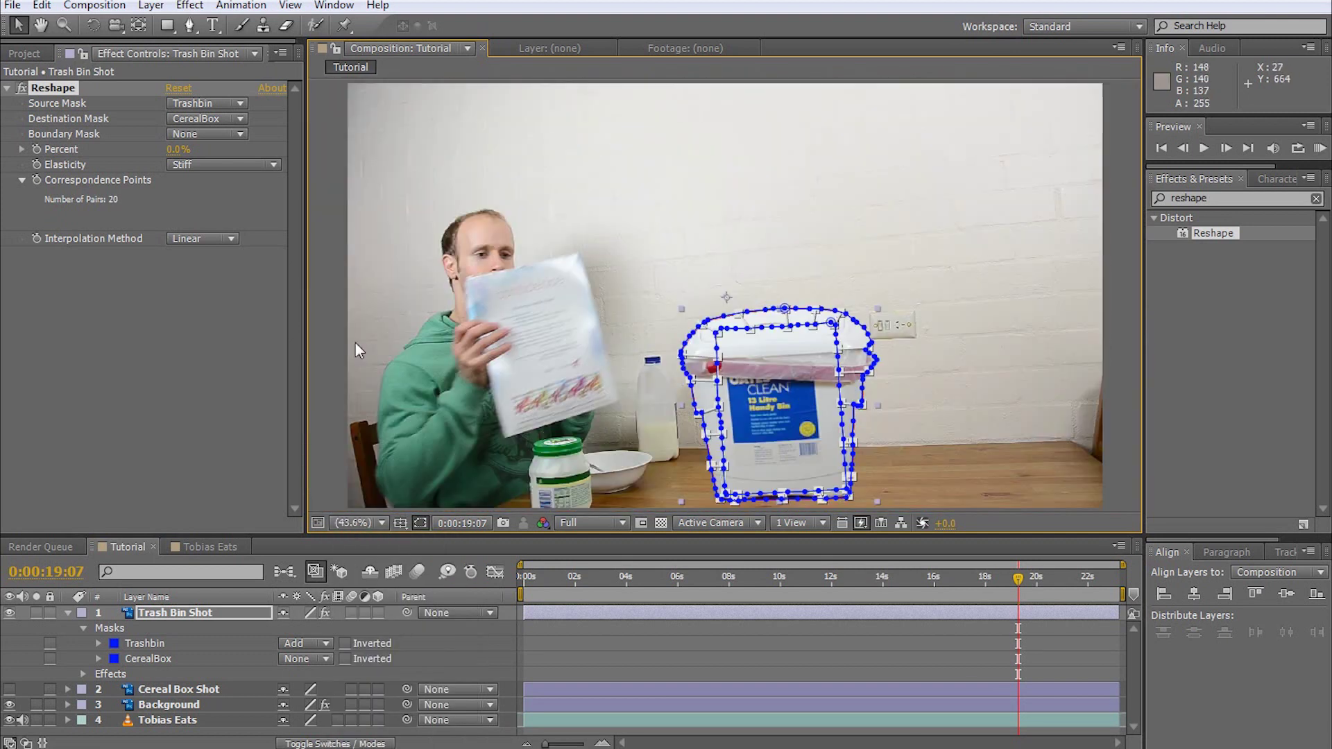
mouse_move(174, 149)
mouse_down()
mouse_move(268, 150)
mouse_move(179, 157)
mouse_up()
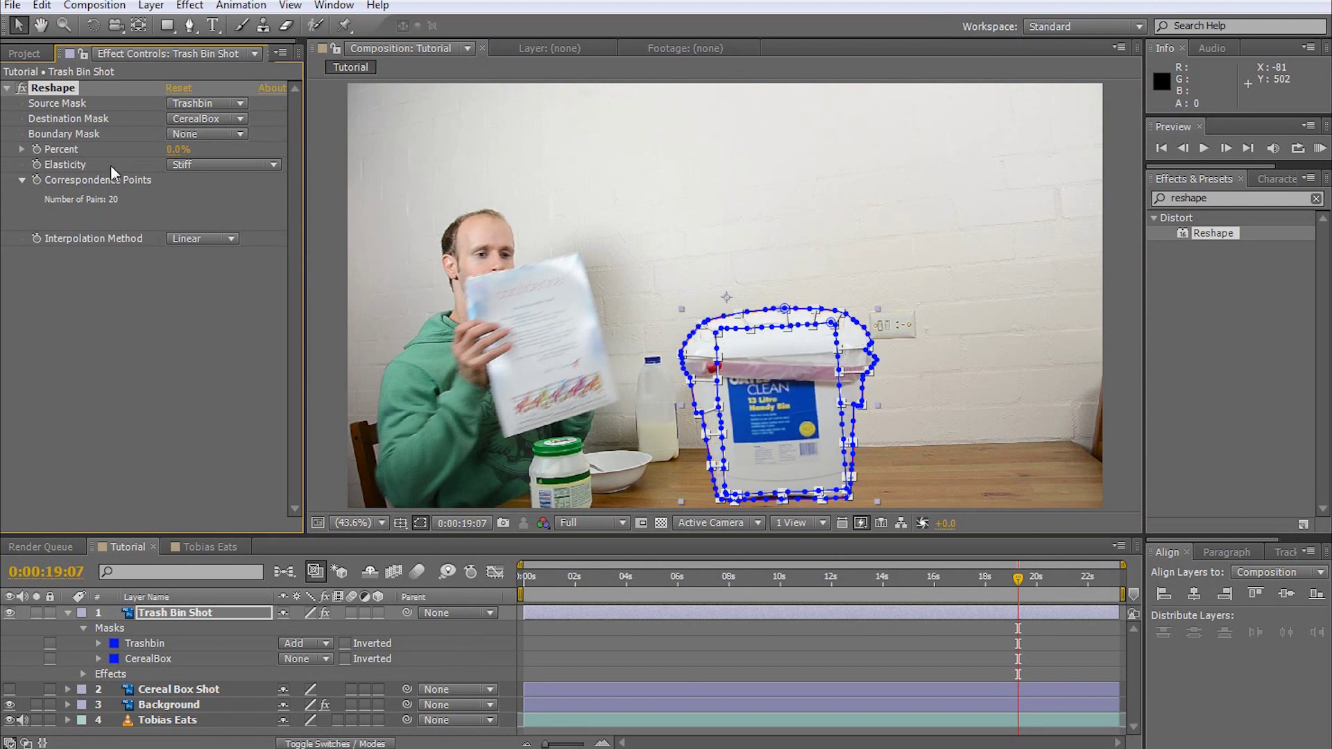
Keyframe Reshape Percent at 0% at 13 seconds and 100% at 14 seconds
drag(1018, 578, 857, 591)
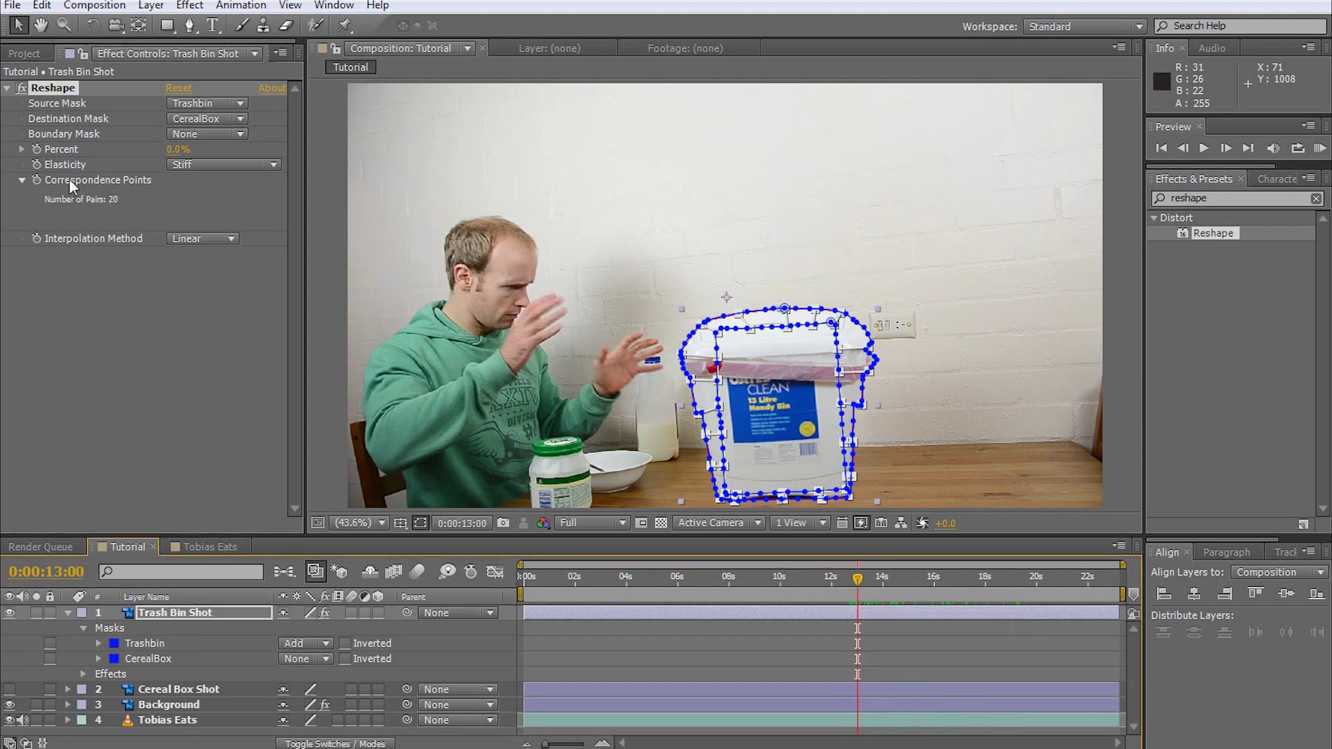
click(36, 149)
key(shift+Page_Down)
key(shift+Page_Down)
key(shift+Page_Down)
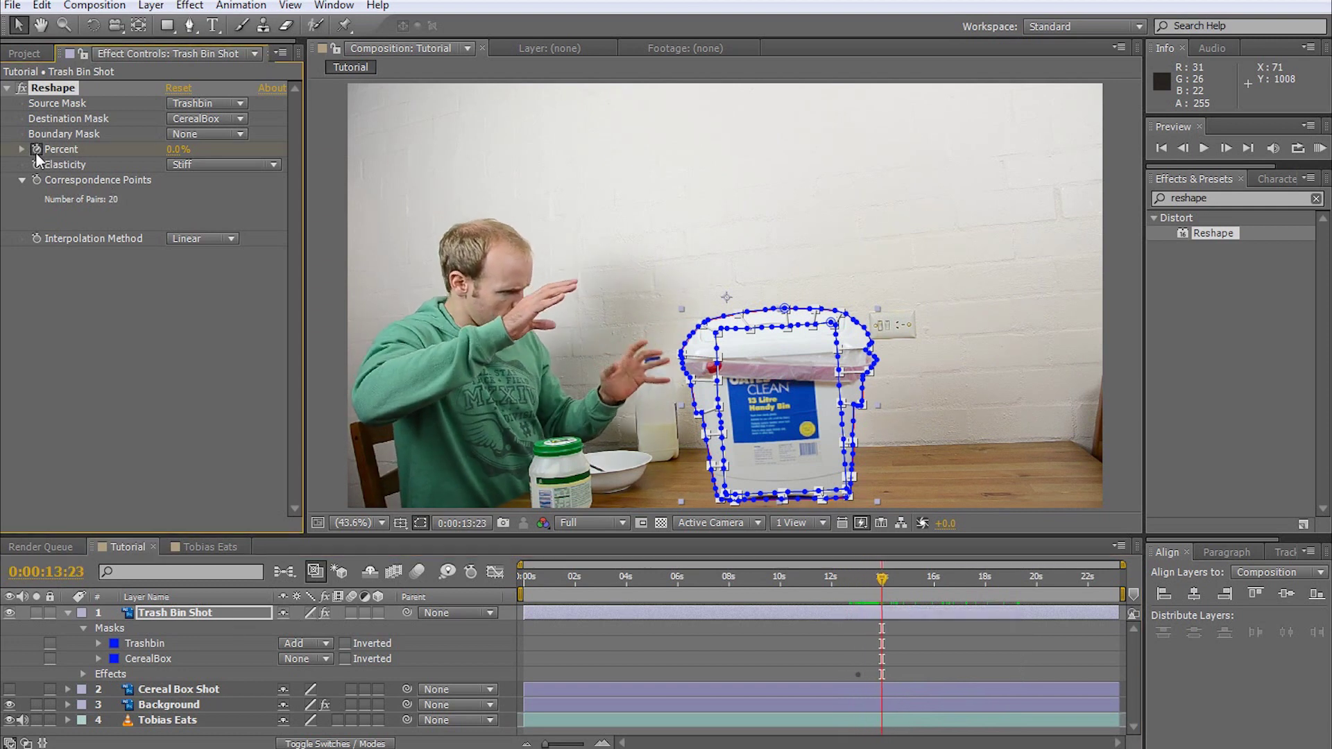
click(178, 149)
text(100)
key(Return)
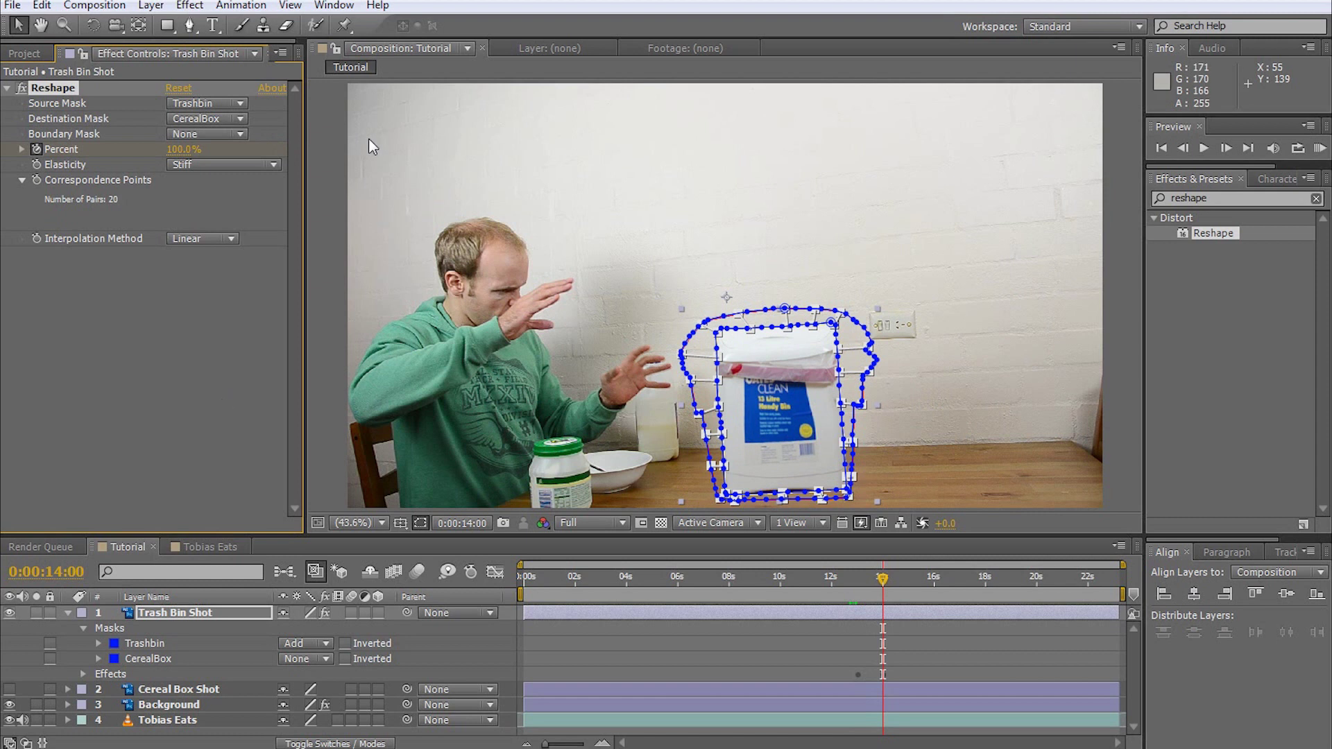
Keyframe Opacity at 0% at 14 seconds and 100% at 13 seconds, then preview from about 10 seconds
key(u)
key(shift+t)
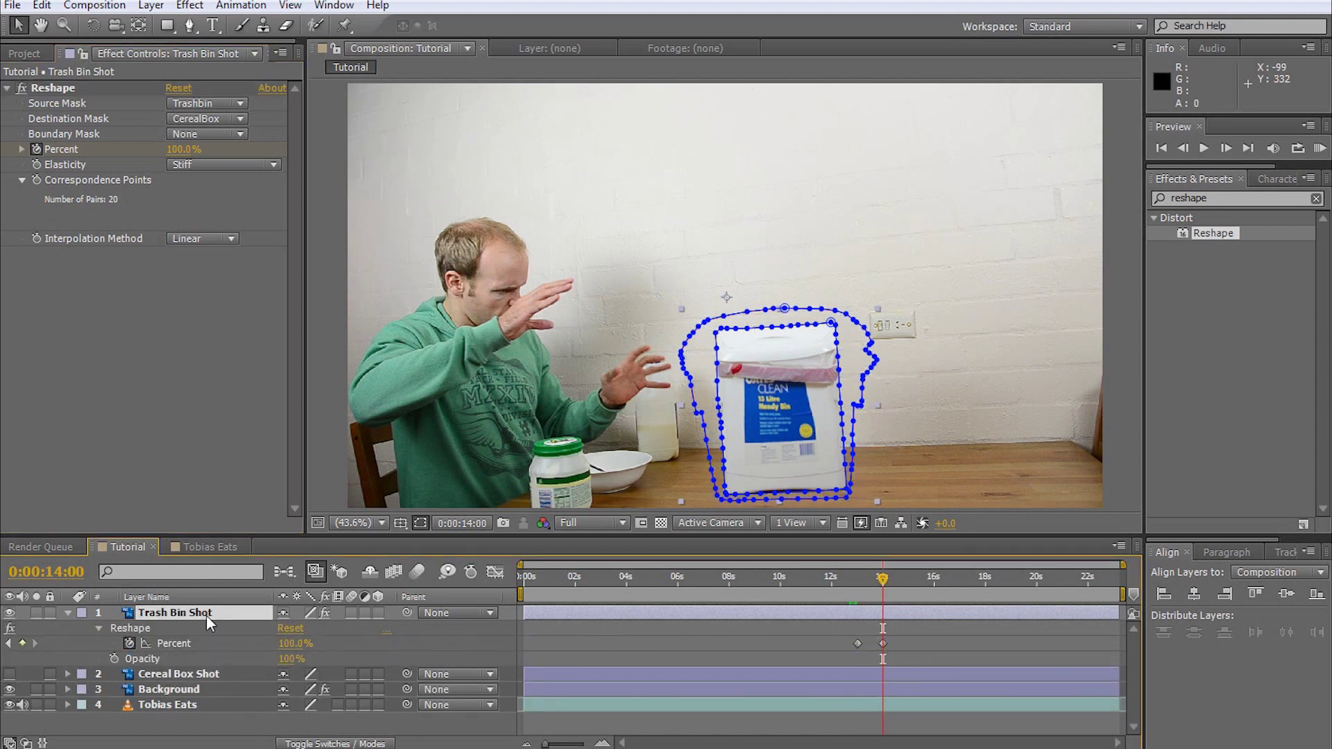
click(114, 658)
click(288, 658)
text(0)
key(Return)
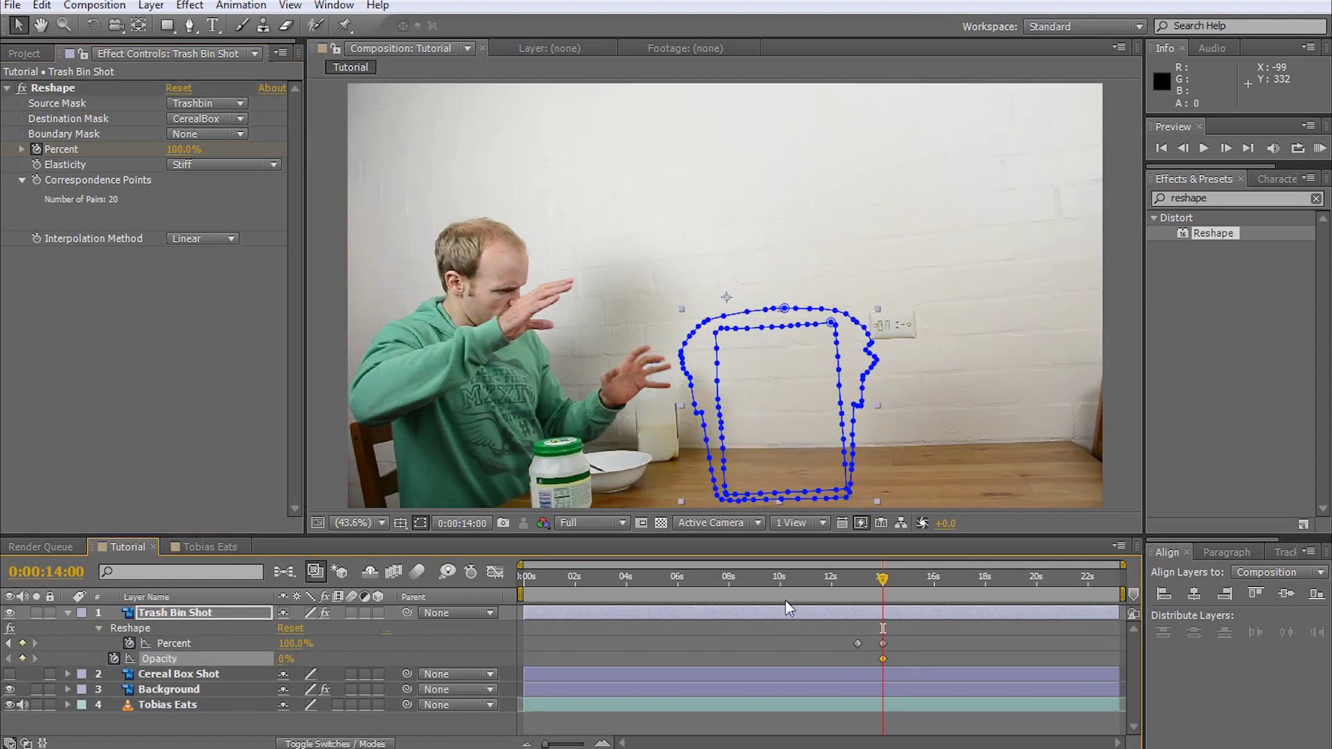
click(861, 581)
drag(283, 661, 326, 662)
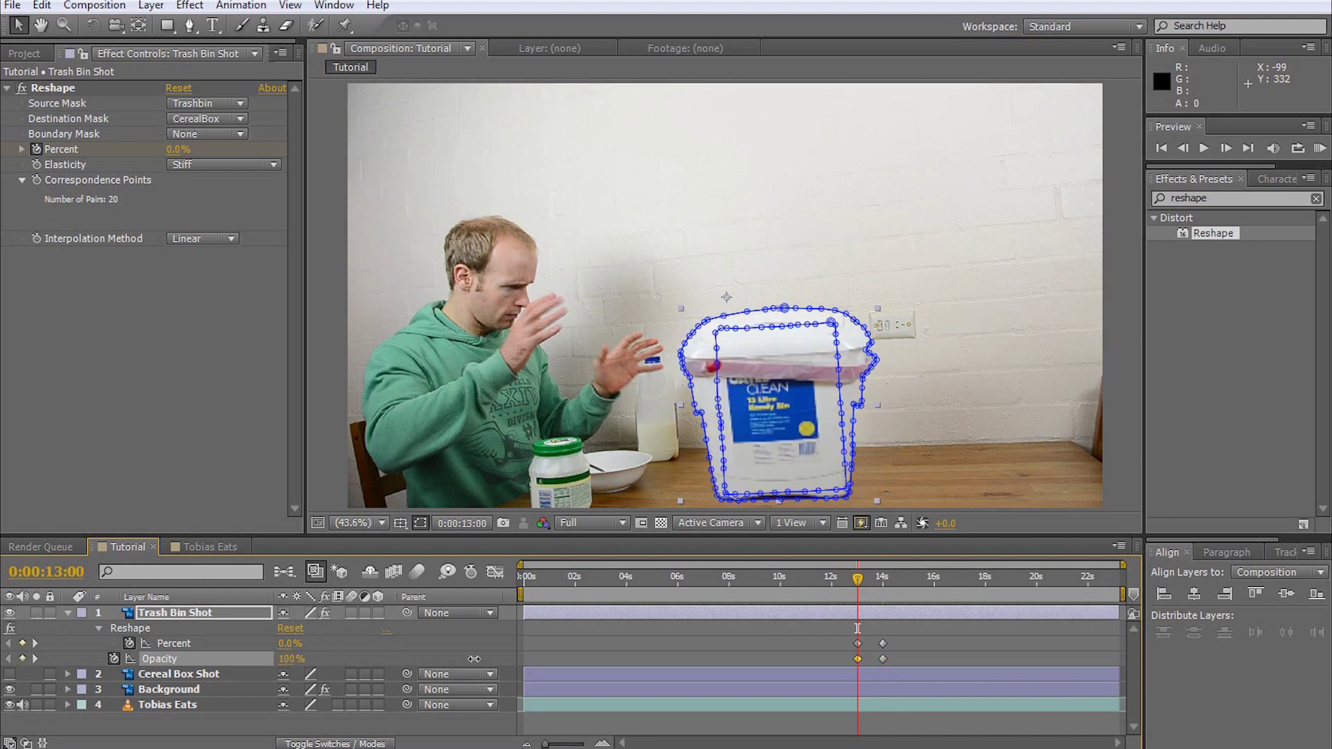
key(F2)
click(801, 579)
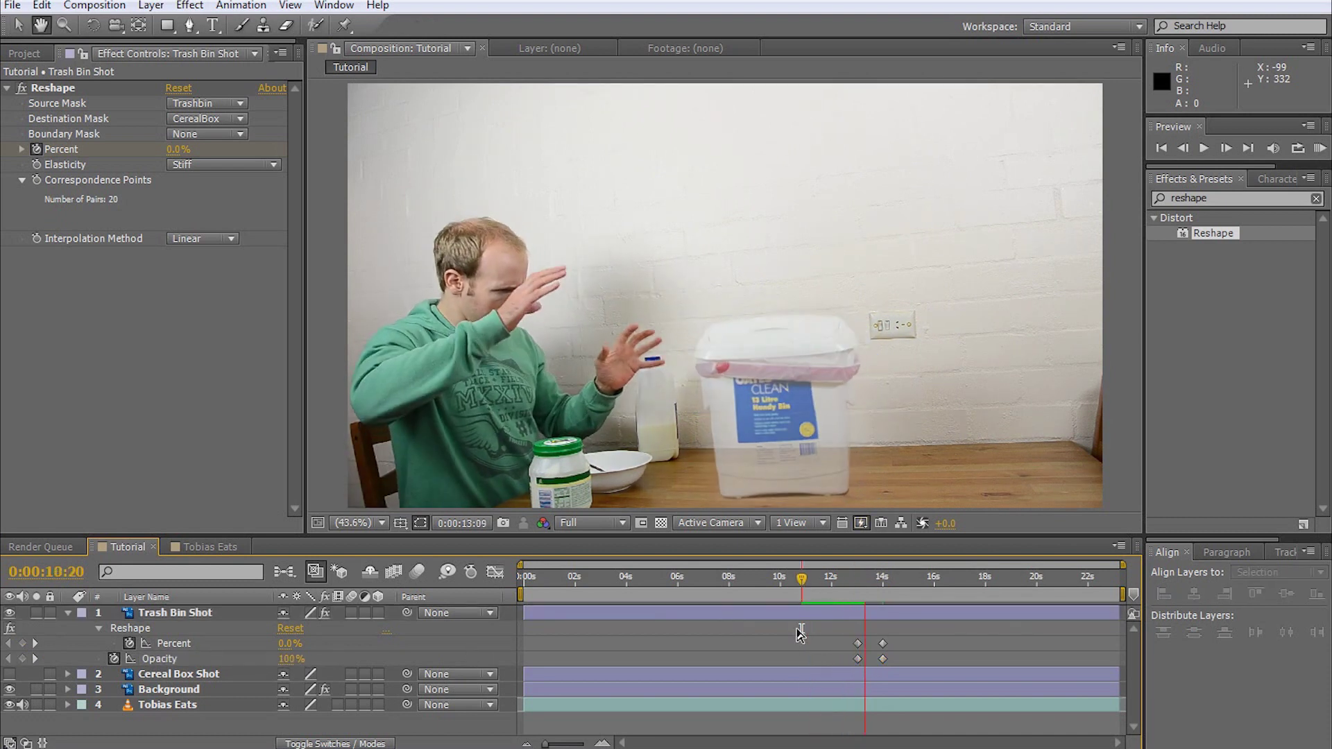
key(space)
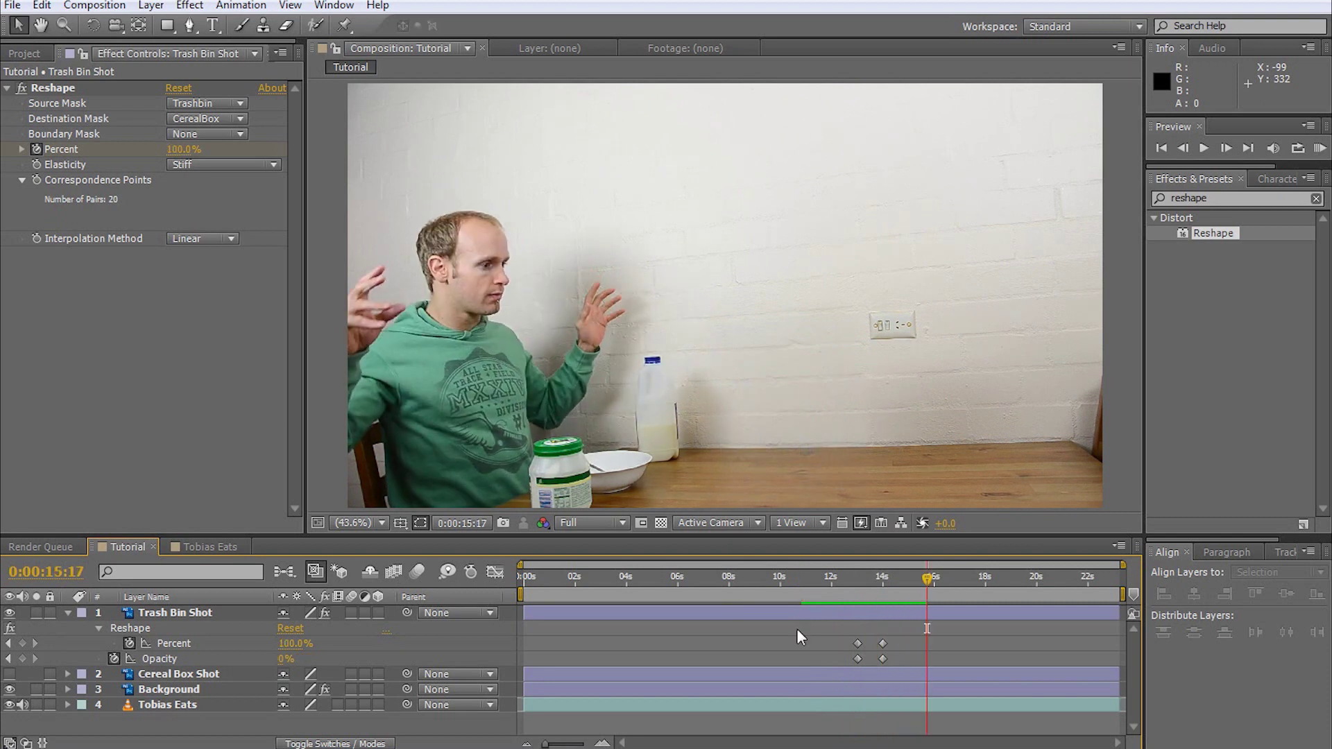
Hide Trash Bin Shot, show Cereal Box Shot, and apply Reshape to it
click(859, 582)
click(209, 613)
click(68, 613)
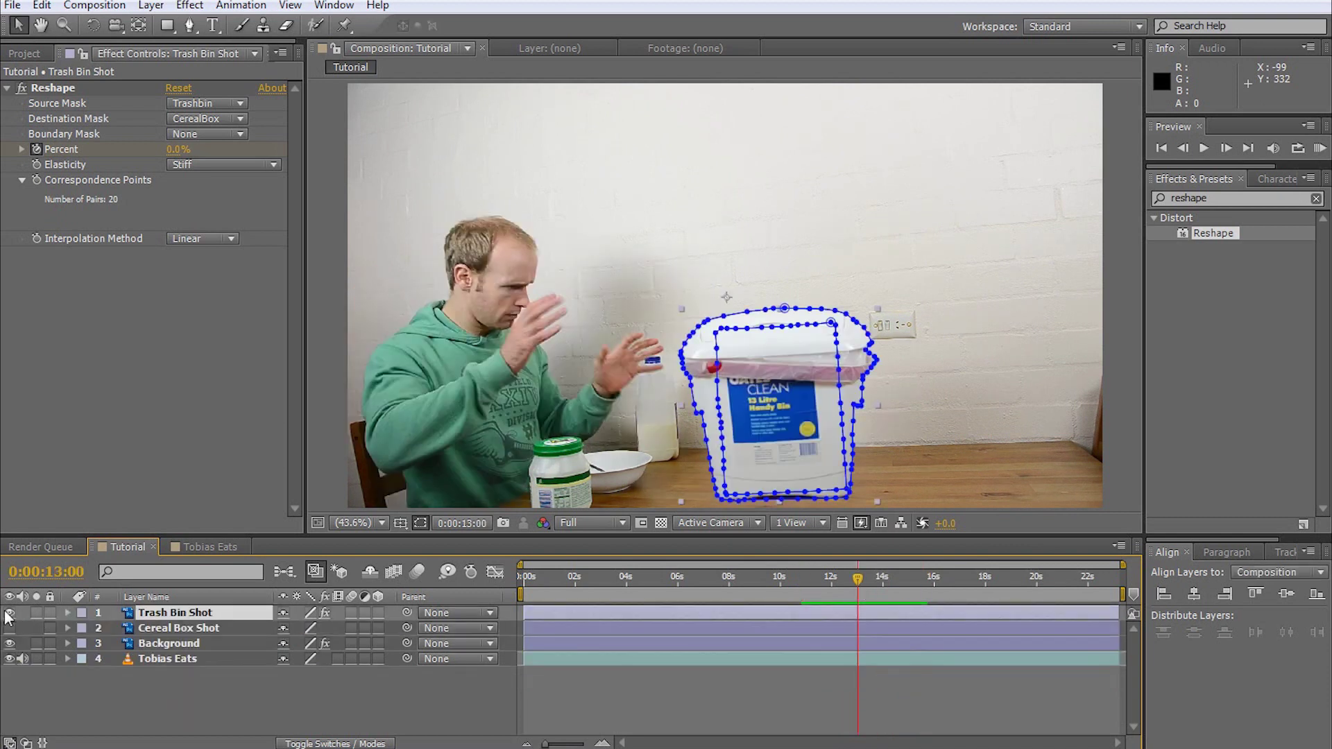
click(10, 612)
click(9, 628)
click(178, 628)
double_click(1207, 234)
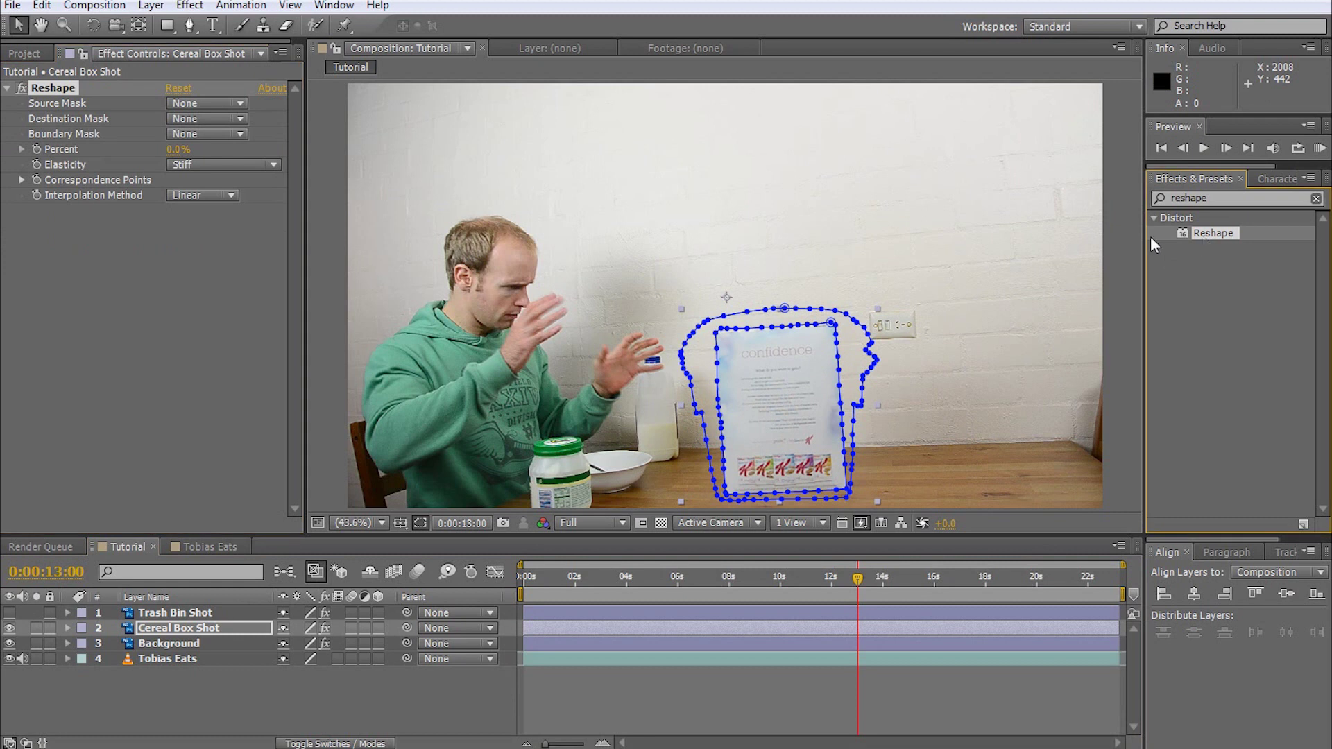
Set the Source Mask to CerealBox and the Destination Mask to Trashbin, with Percent at 100%
click(208, 103)
click(214, 152)
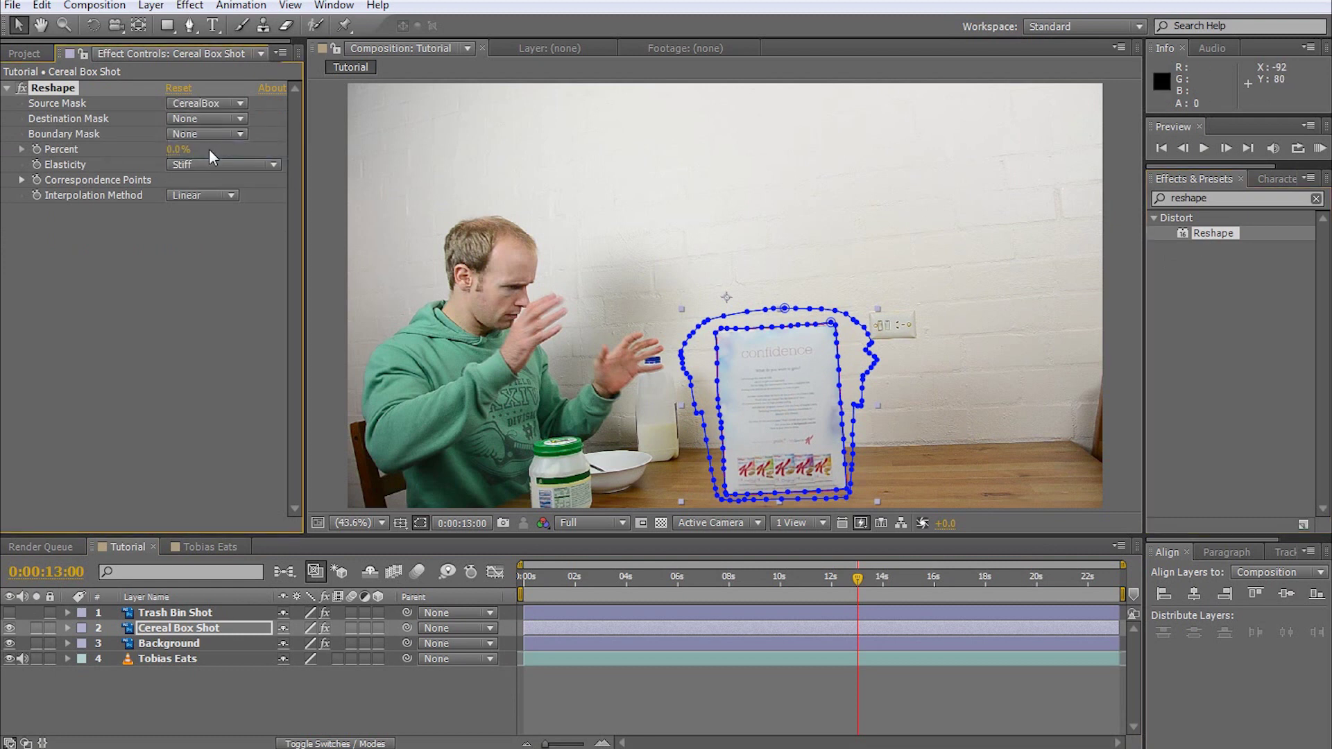
click(213, 119)
click(215, 184)
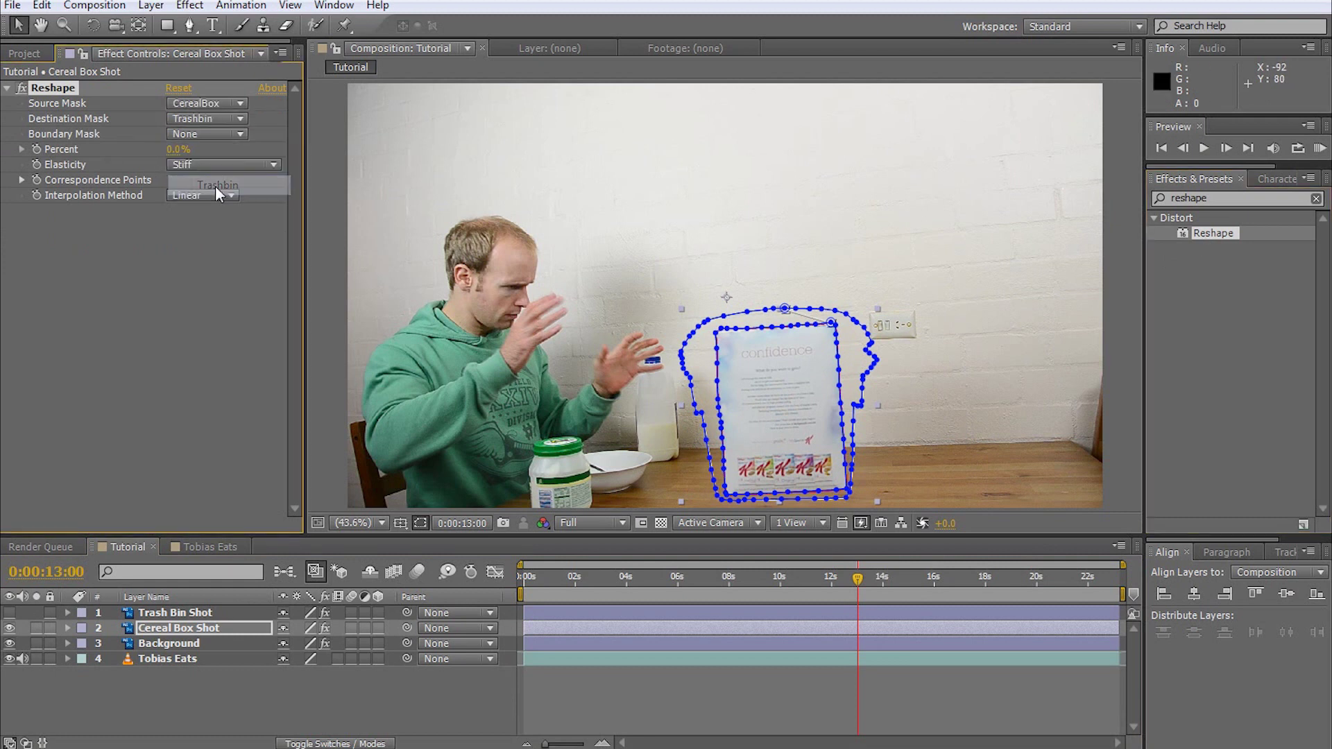
click(23, 179)
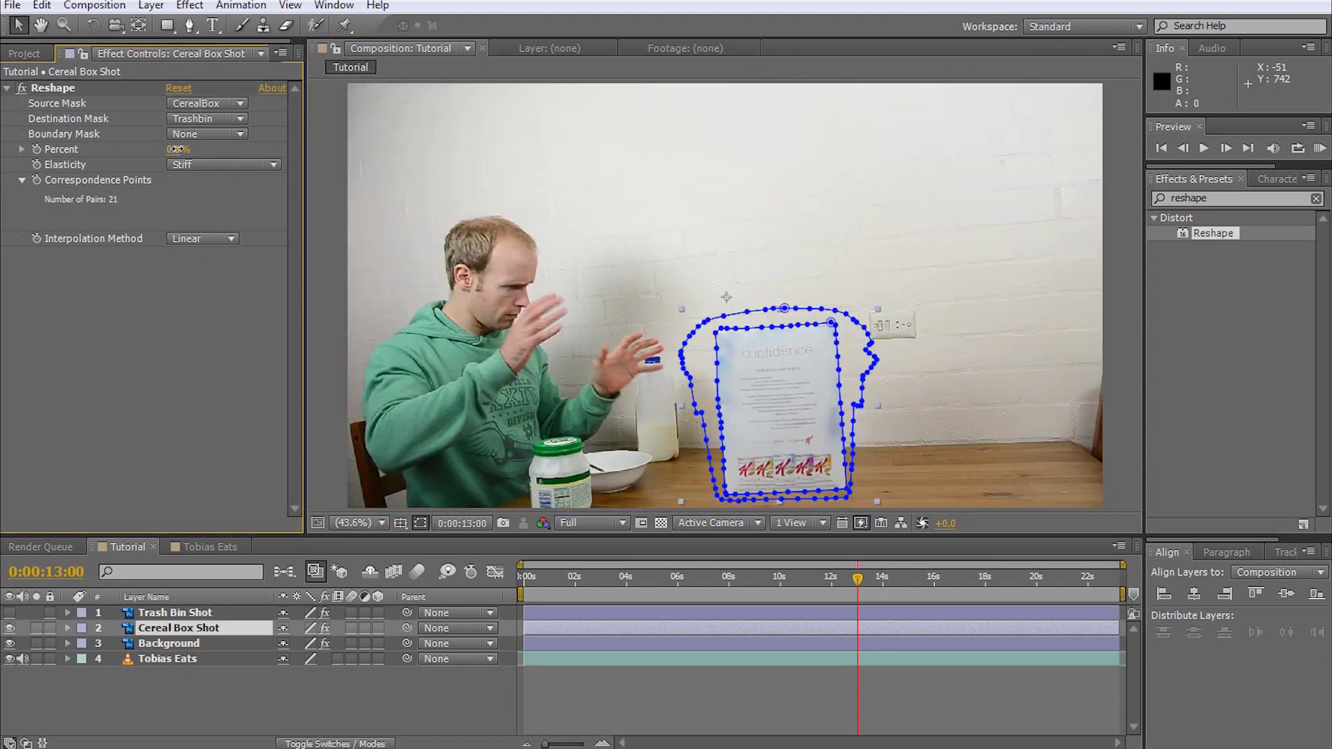
drag(177, 149, 363, 141)
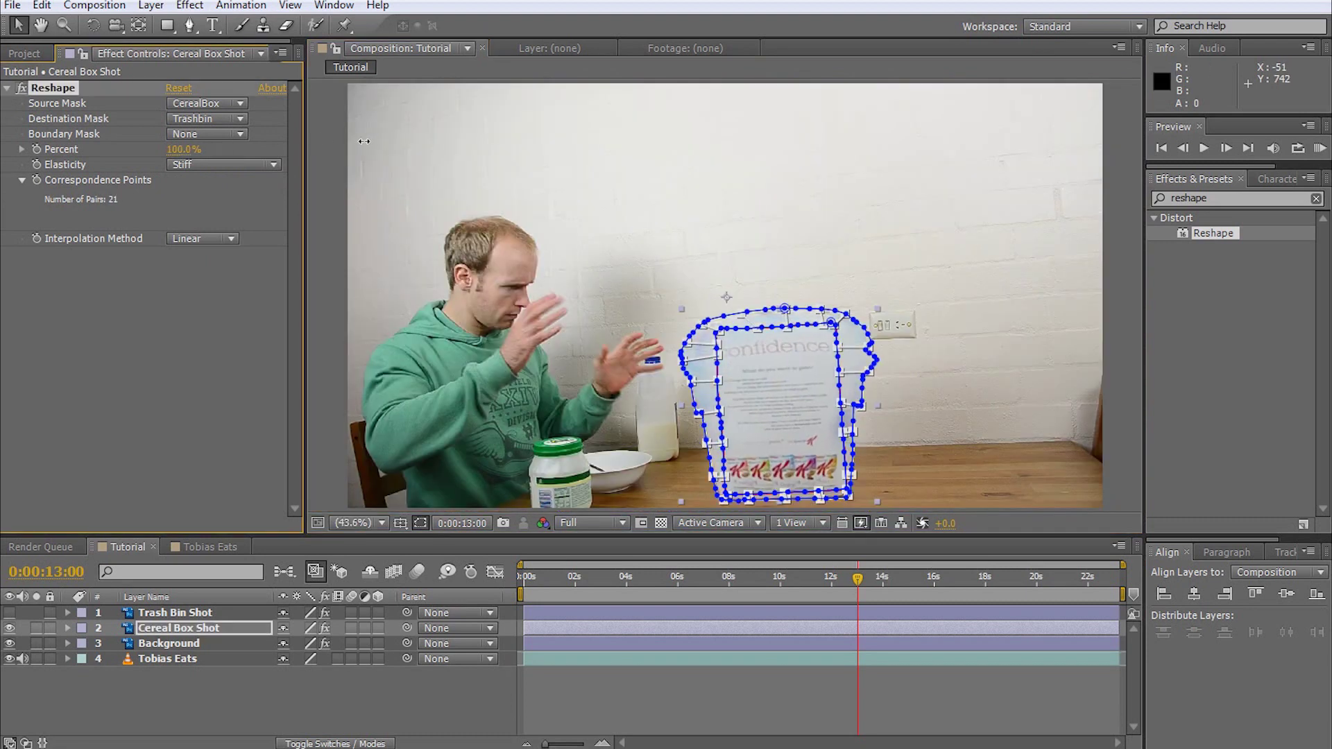
click(204, 614)
At 13 seconds, keyframe Cereal Box Shot's Percent at 100% and Opacity at 0%
key(u)
click(178, 687)
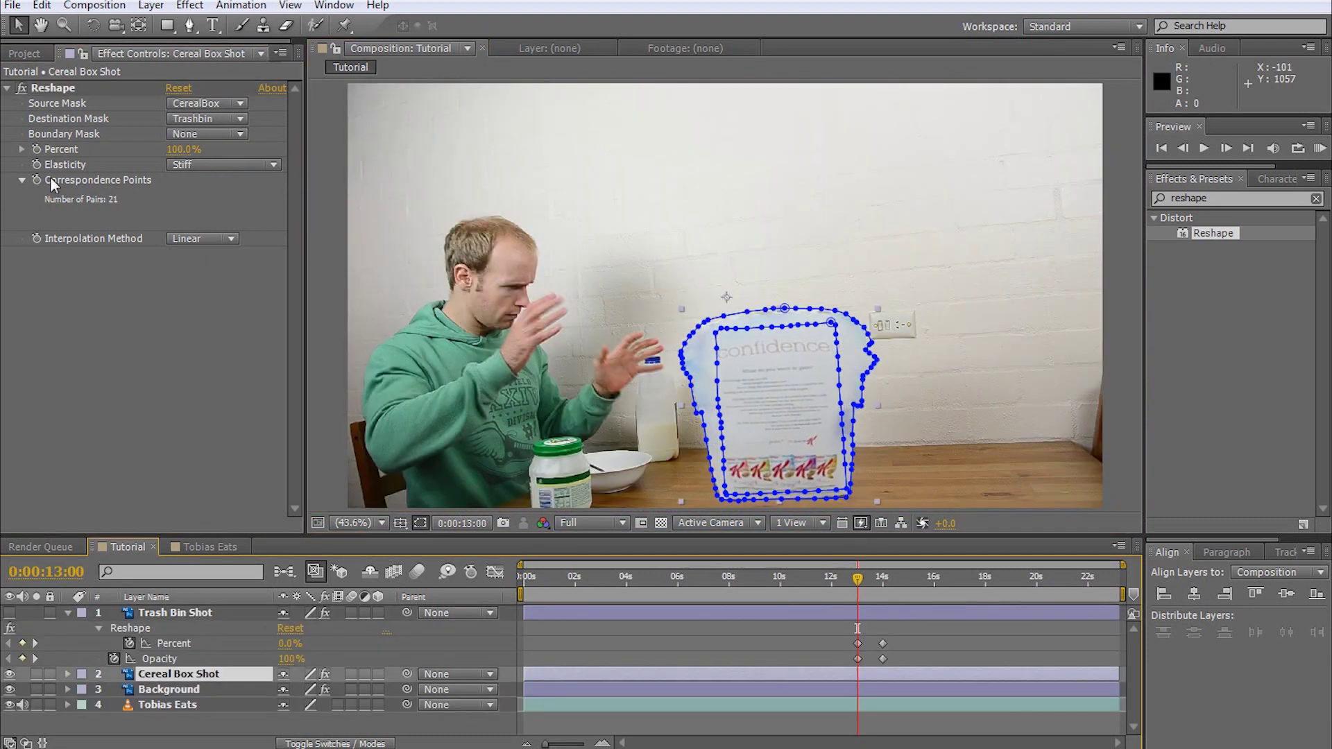
click(36, 150)
click(114, 721)
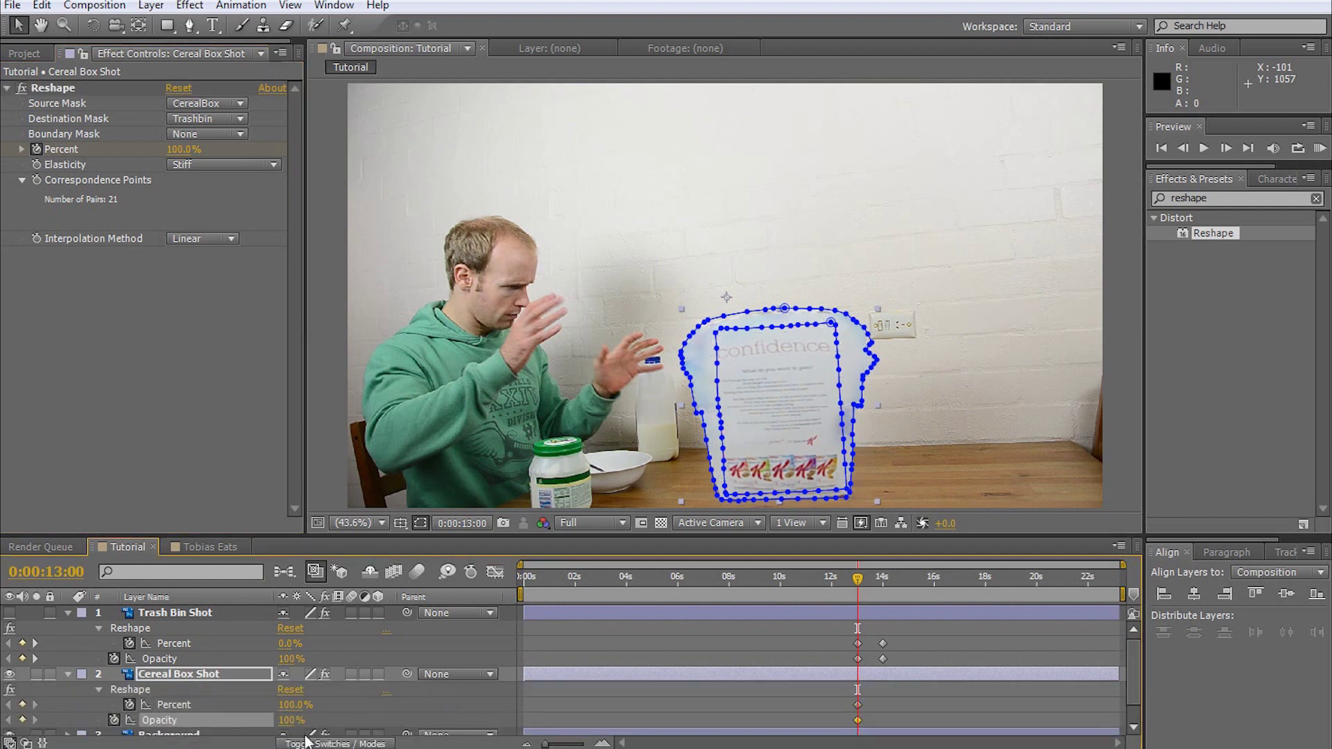
drag(289, 727, 185, 721)
At 14 seconds, set Percent to 0% and Opacity to 100%, then preview from about 10 seconds
key(k)
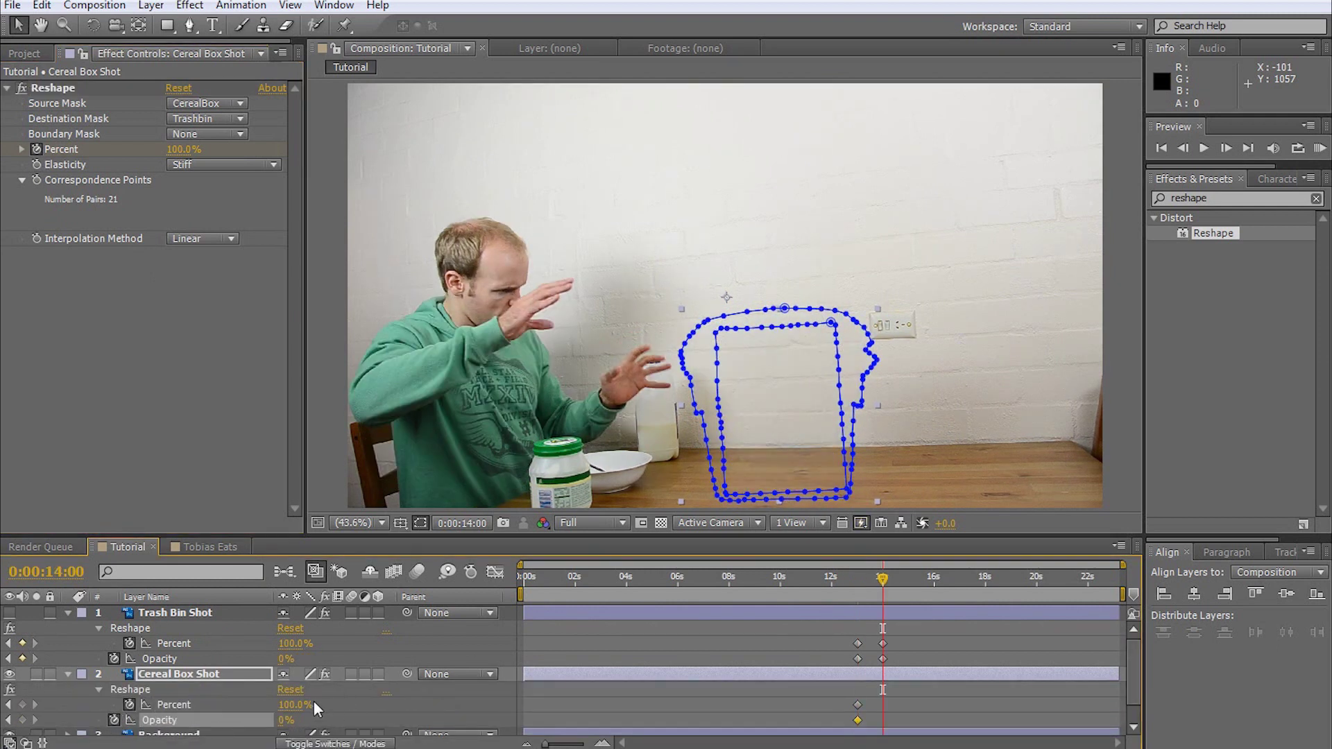
drag(290, 705, 352, 721)
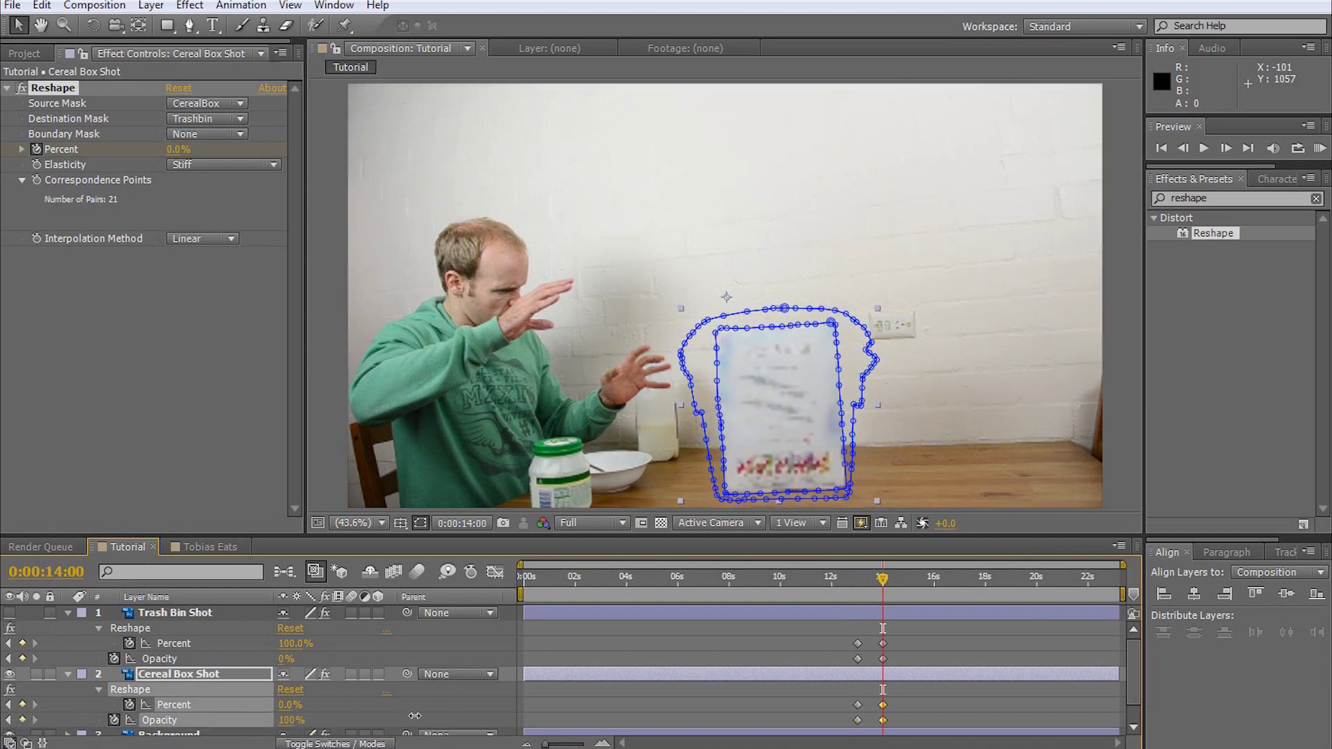
click(815, 620)
click(789, 577)
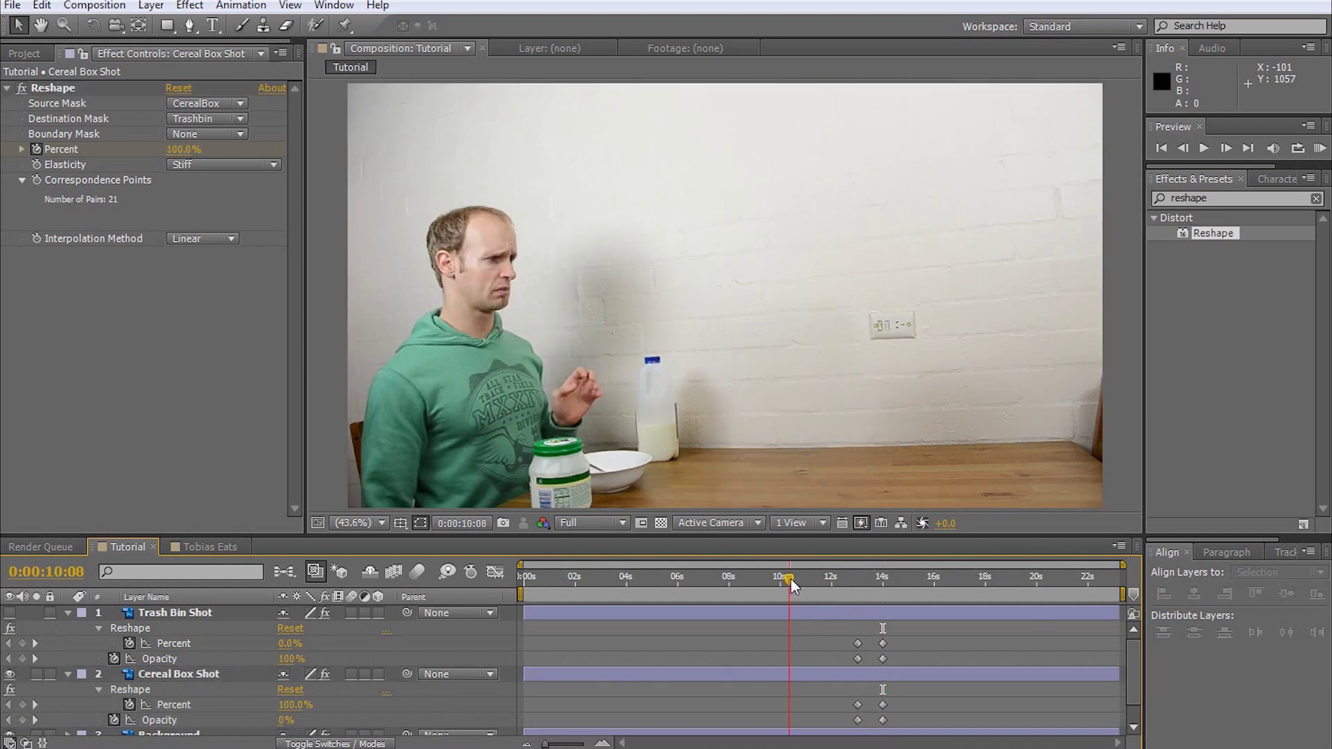
key(space)
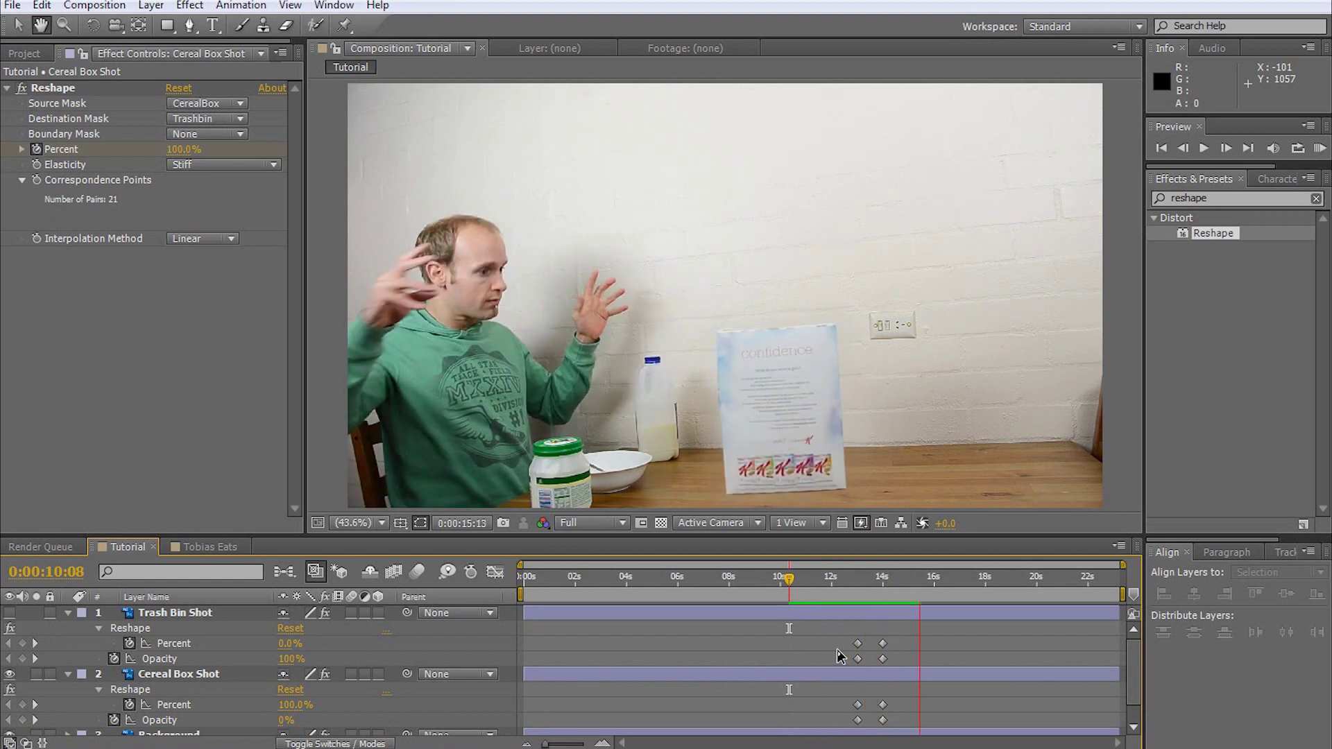
Make Trash Bin Shot visible again and preview the bin-to-box morph from just before it starts
click(10, 613)
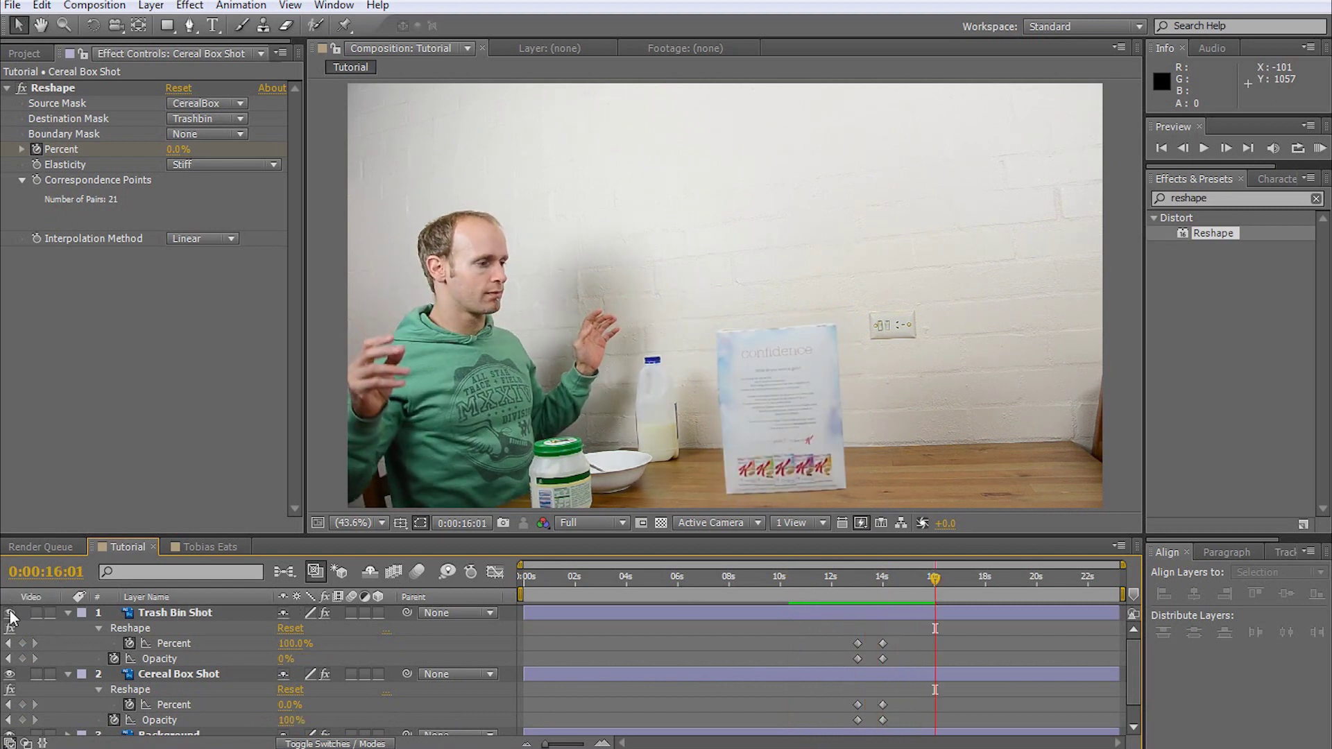
click(805, 579)
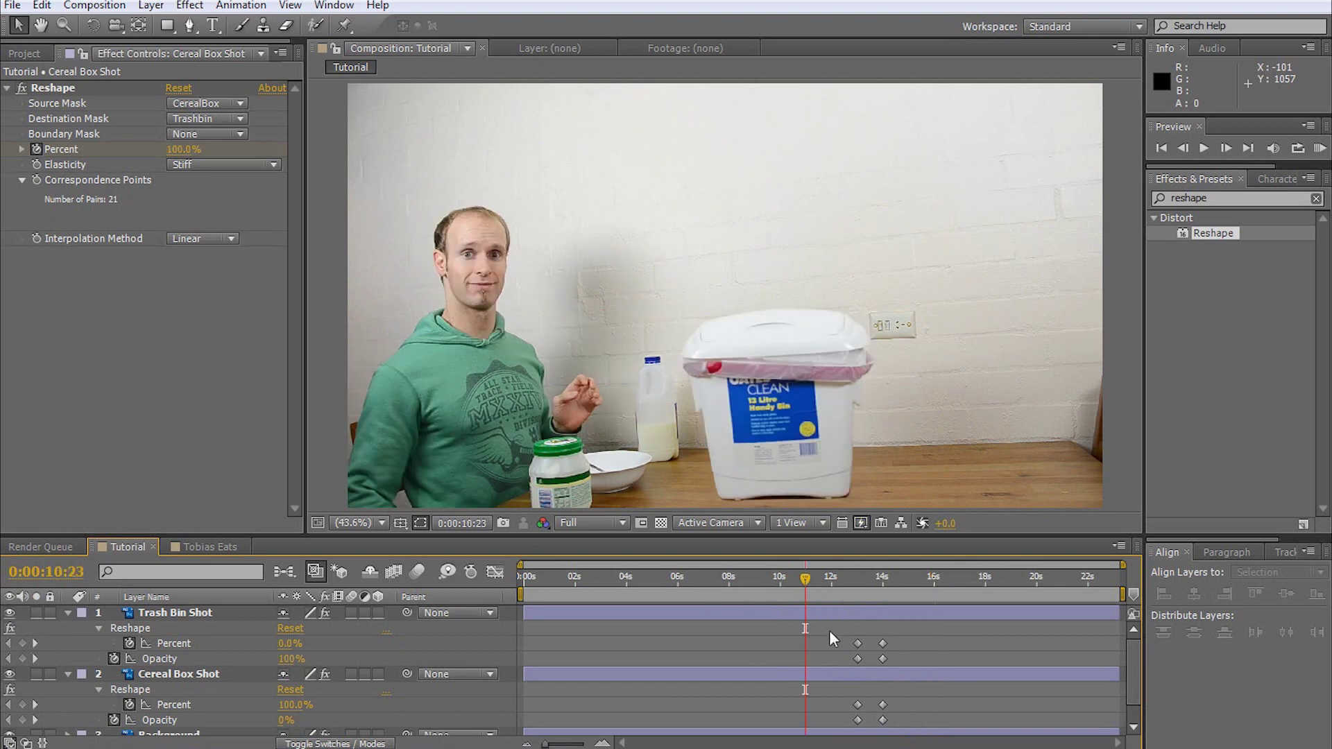
key(space)
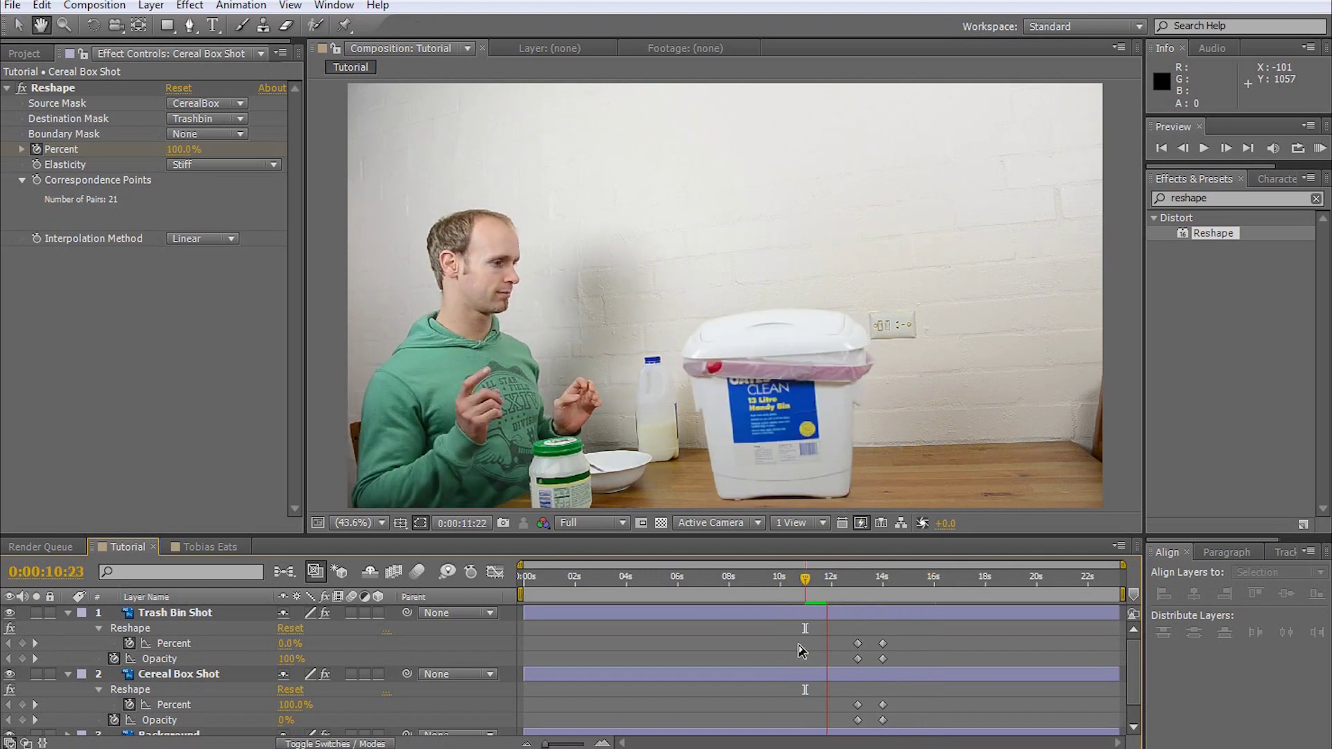